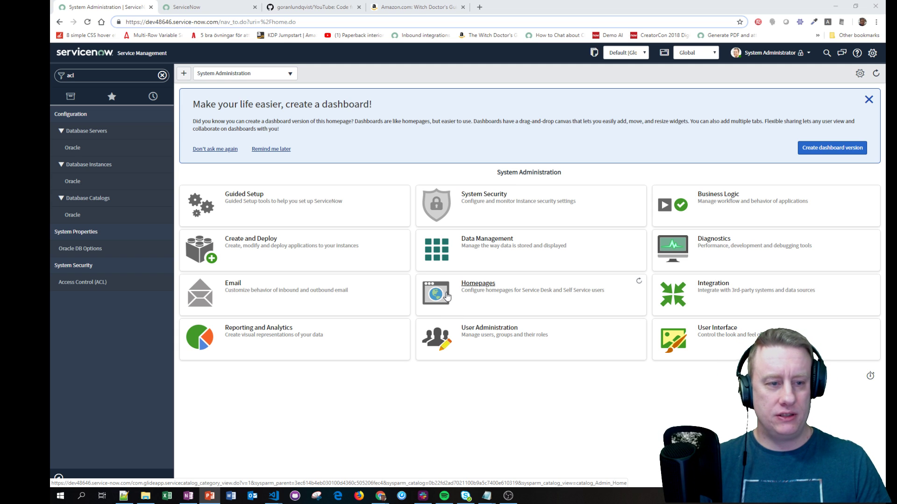
# Open incident INC0000051 from the full incident list and examine its attached image in the activity stream.
pyautogui.click(106, 76)
pyautogui.write('sys_security_acl.list')
pyautogui.press('Return')
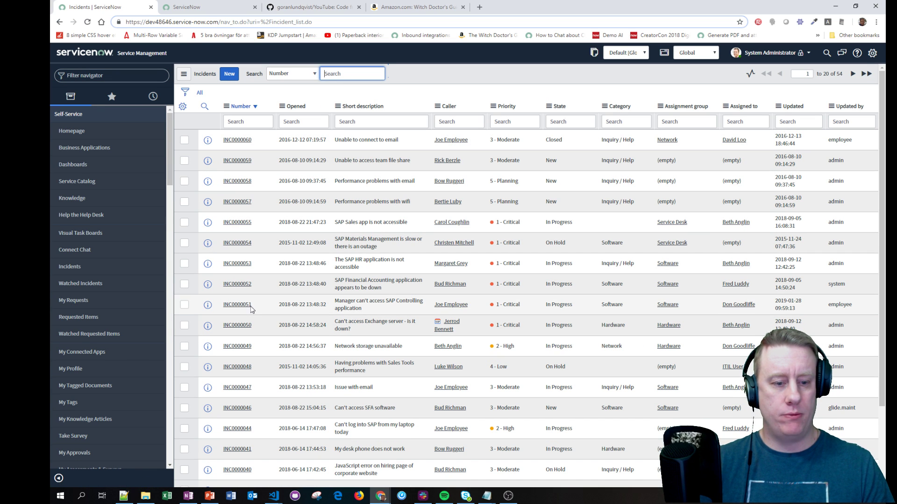
pyautogui.click(247, 308)
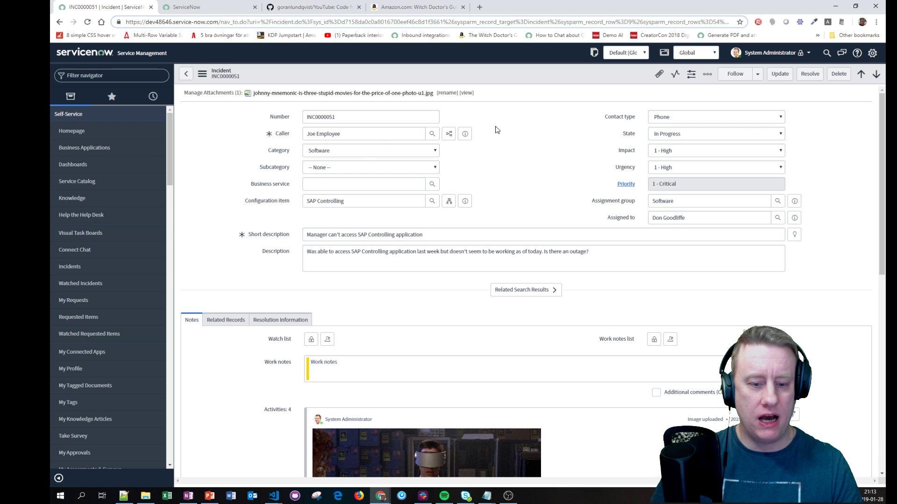
pyautogui.scroll(-2, 495, 128)
pyautogui.scroll(-3, 545, 236)
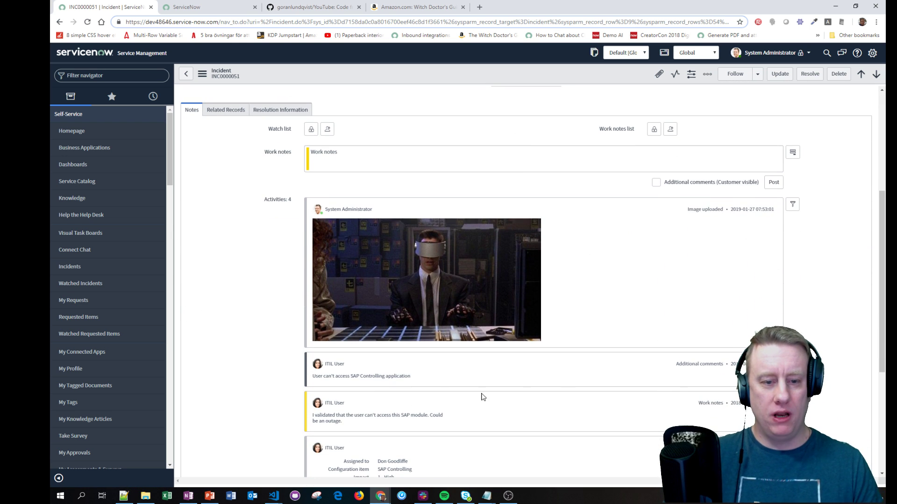
pyautogui.scroll(1, 645, 285)
pyautogui.scroll(3, 645, 285)
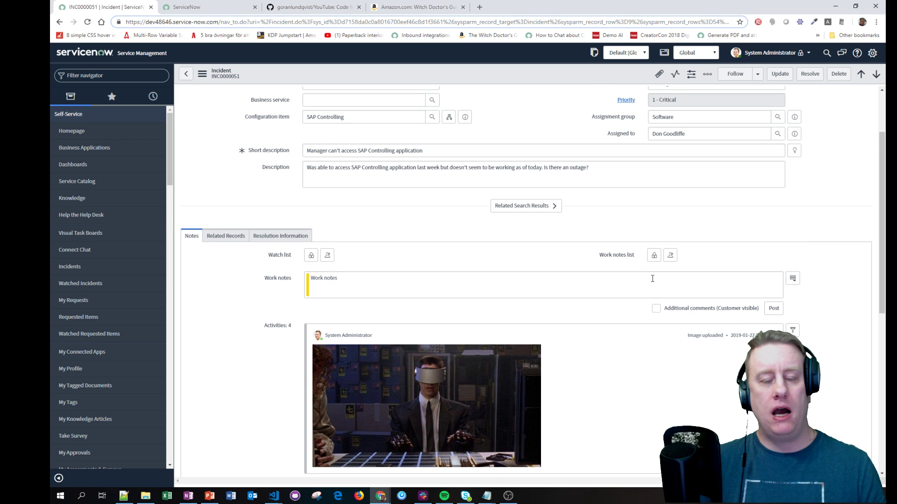
pyautogui.scroll(2, 652, 279)
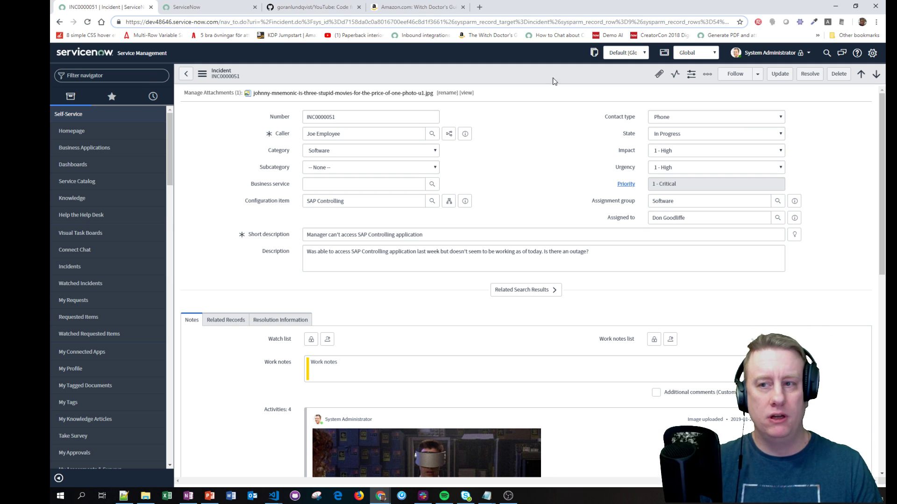
# Check the role elevation options of the current administrator account.
pyautogui.click(769, 52)
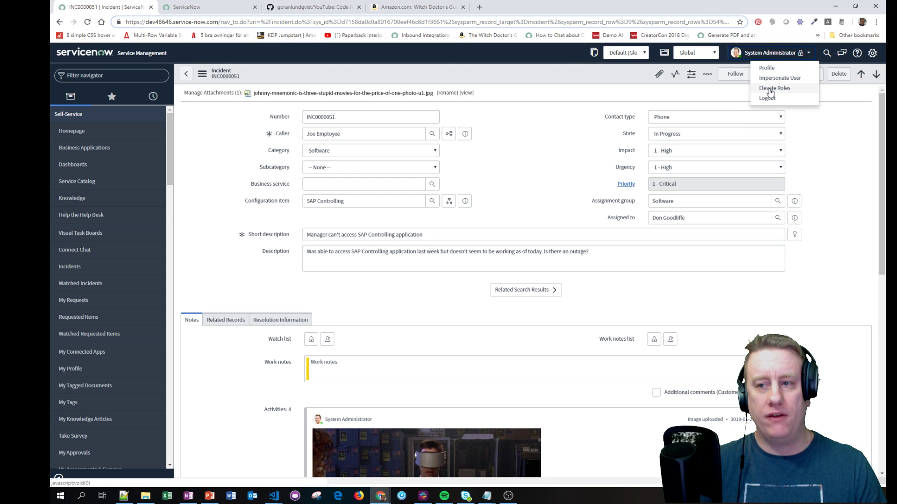
pyautogui.click(768, 87)
pyautogui.click(517, 138)
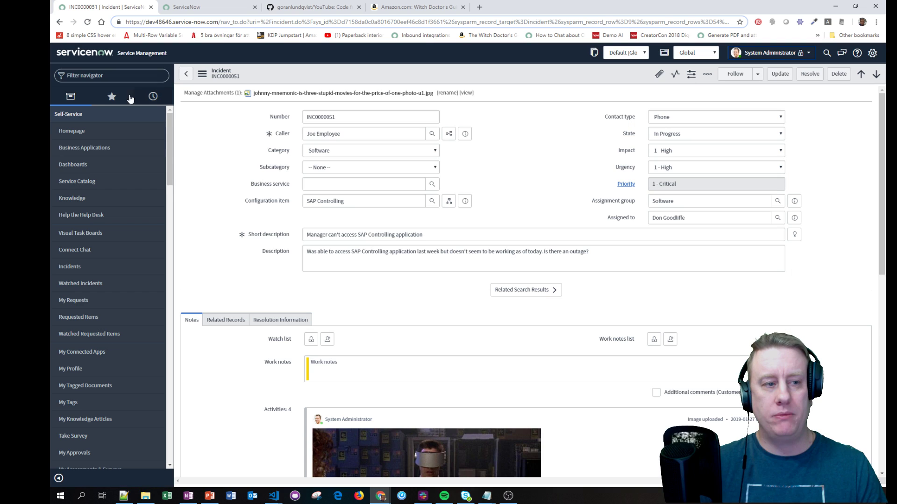
# Open the Access Control (ACL) list and filter it to names starting with sys_attachment.
pyautogui.write('acl')
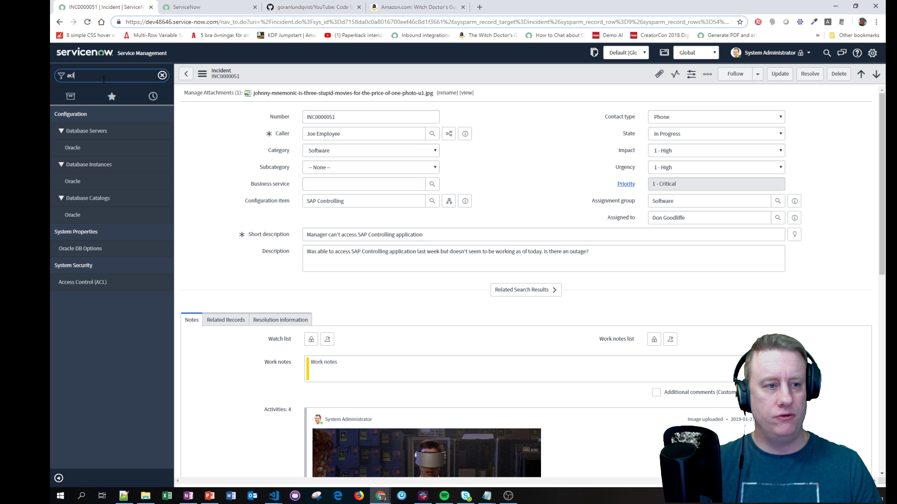
pyautogui.click(83, 282)
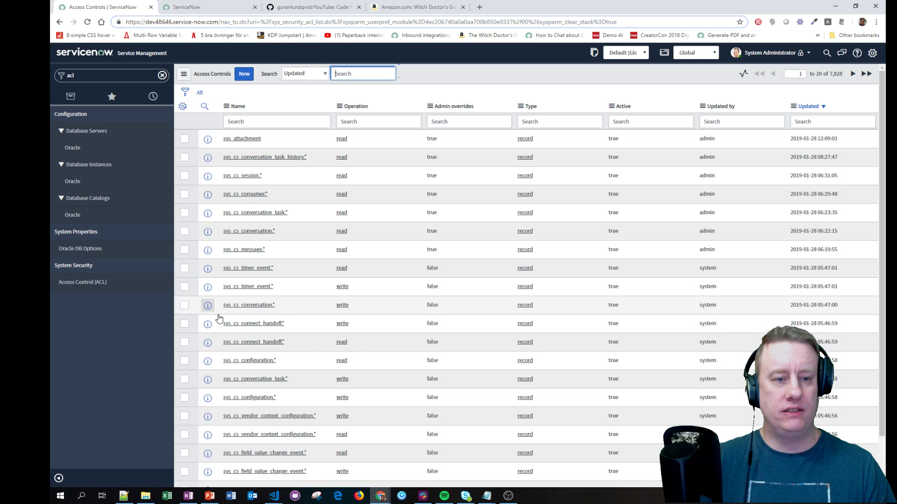
pyautogui.click(253, 123)
pyautogui.write('sys_attachment')
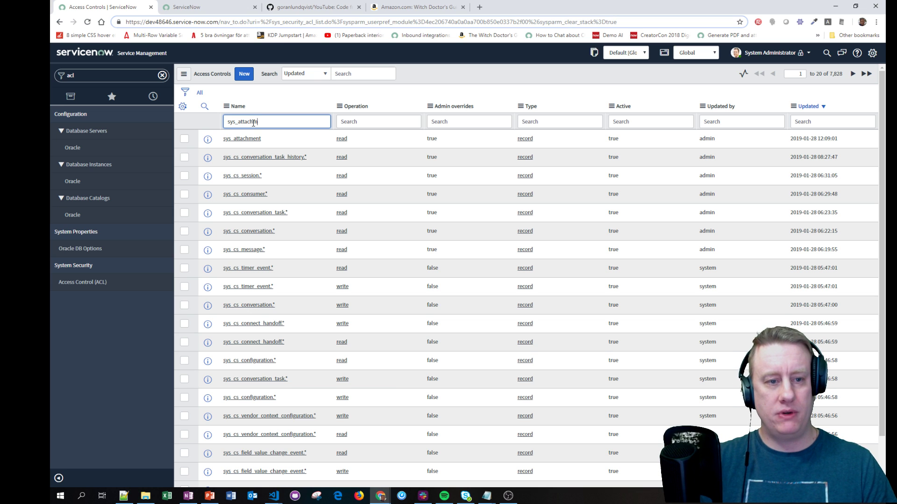
pyautogui.press('Return')
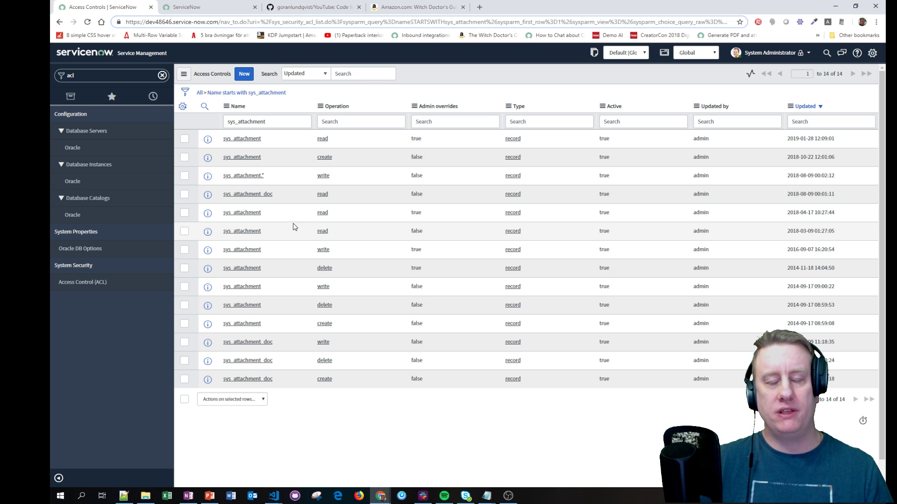
# Open the most recently updated sys_attachment read rule and examine its script that calls AttachmentSecurity canRead.
pyautogui.click(253, 139)
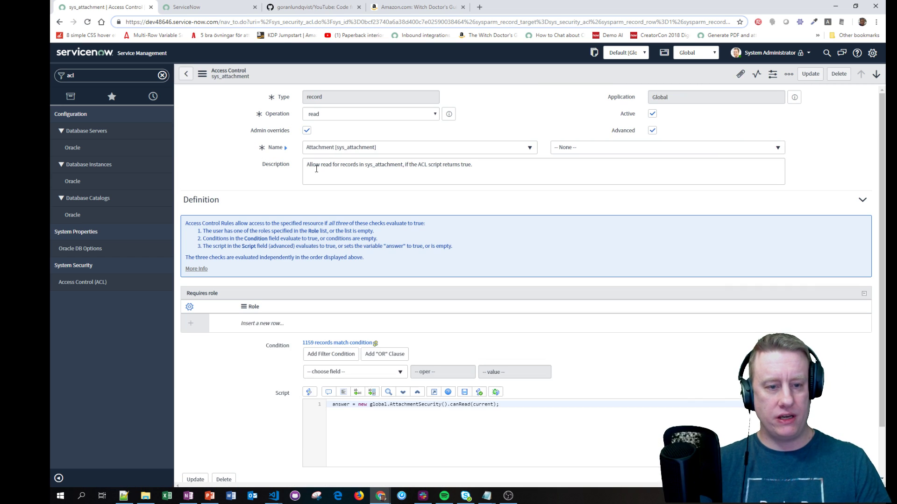
pyautogui.scroll(-2, 334, 210)
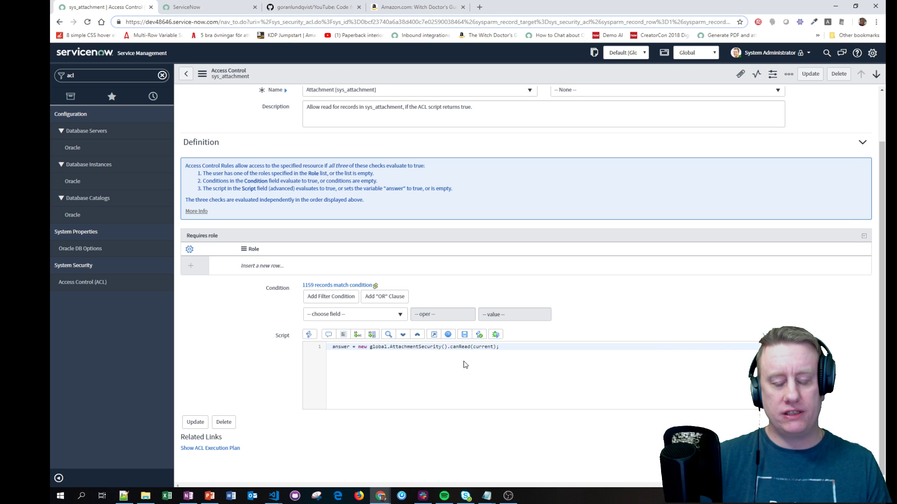
pyautogui.moveTo(370, 347); pyautogui.dragTo(501, 348)
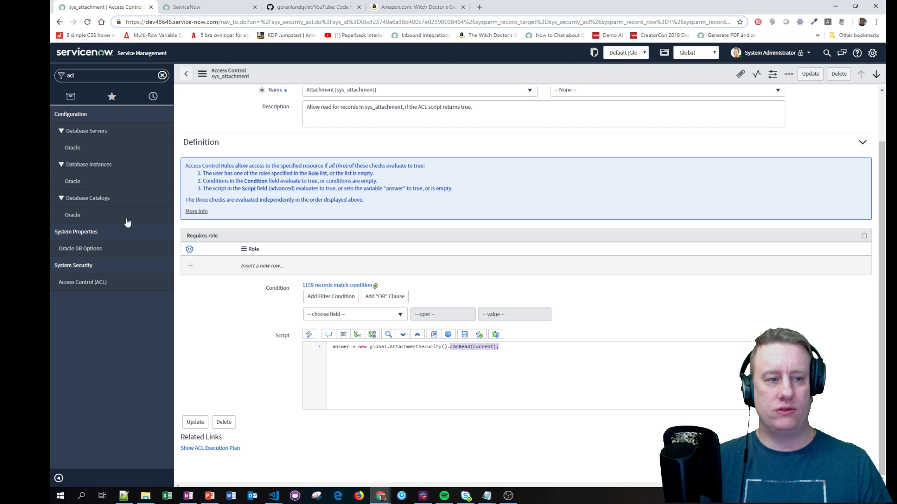
# Find the Script Includes module in the navigator and open its list in a separate browser tab.
pyautogui.click(113, 78)
pyautogui.write('scr')
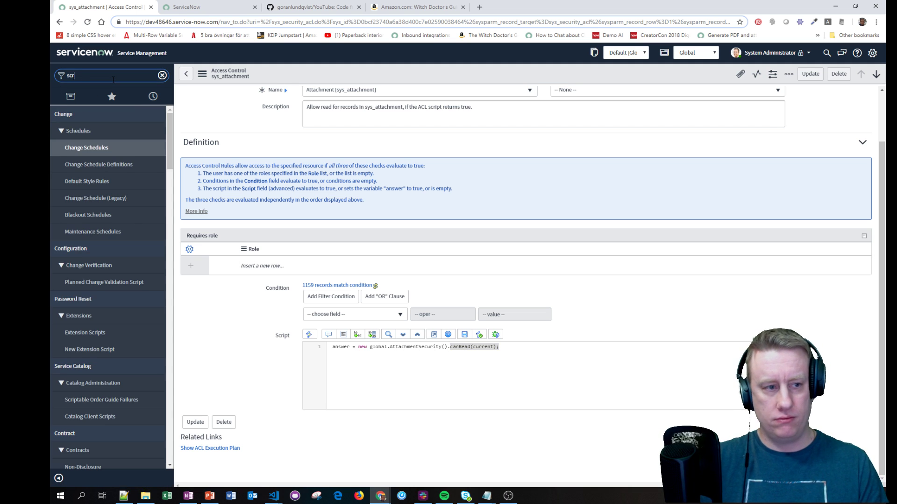
pyautogui.write('ipt Include')
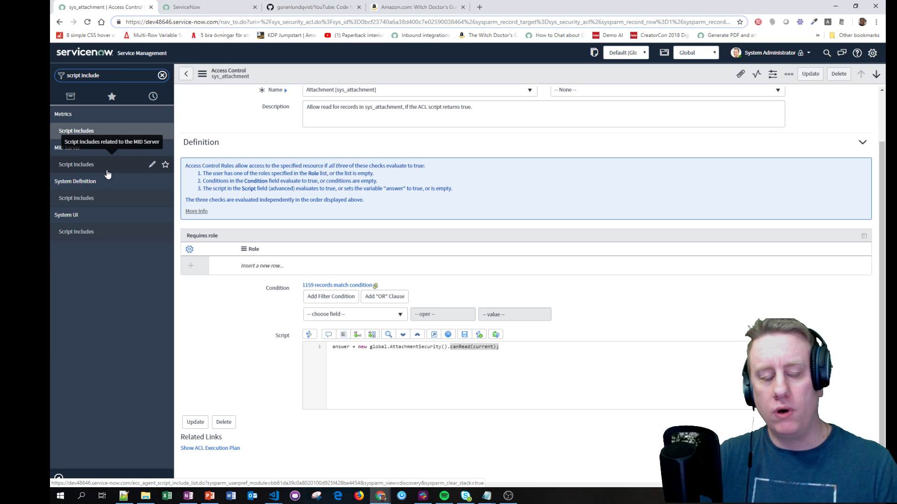
pyautogui.middleClick(80, 236)
pyautogui.click(190, 8)
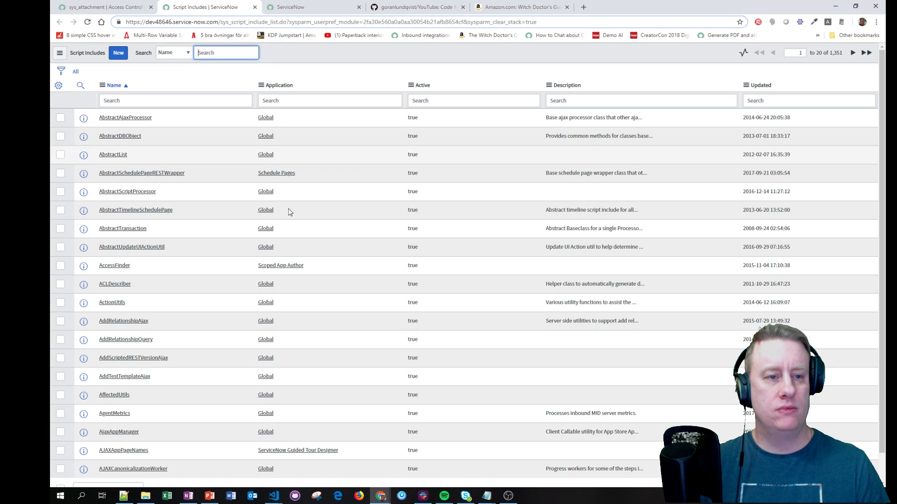
# Recheck the class name in the access rule's script, and filter the script includes to names containing "attac".
pyautogui.click(116, 9)
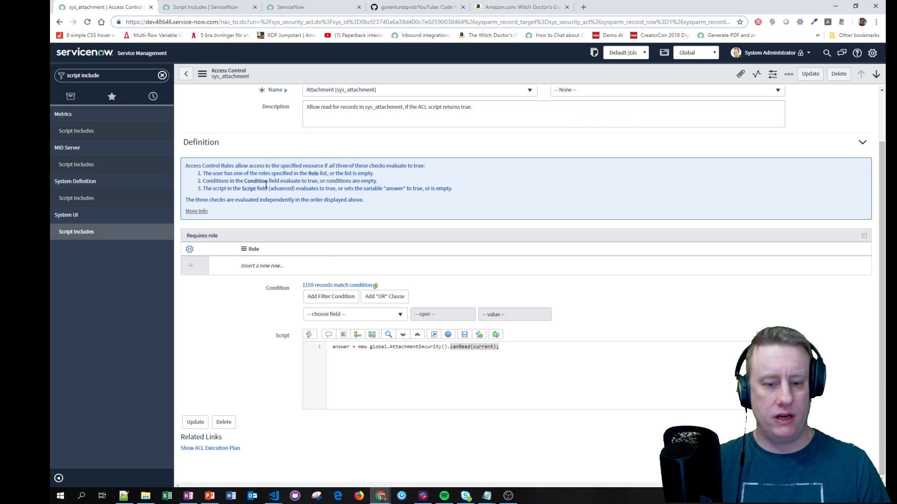
pyautogui.click(202, 7)
pyautogui.click(216, 103)
pyautogui.write('*')
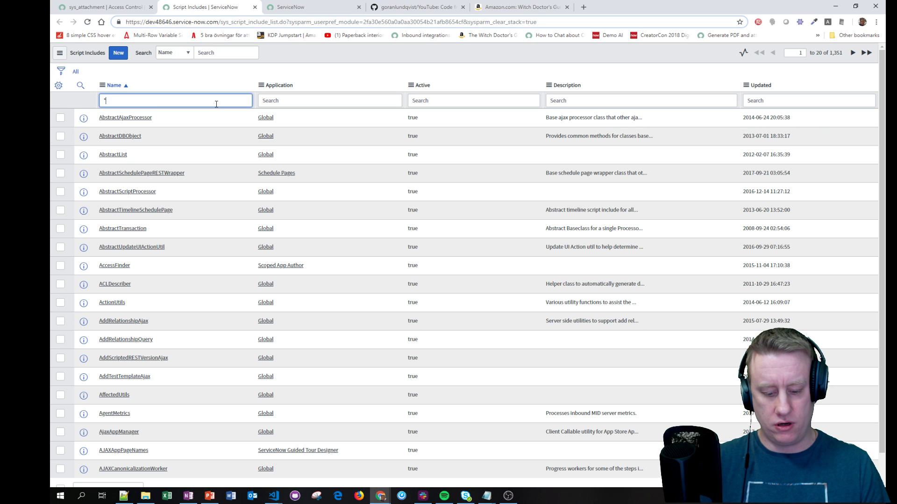
pyautogui.write('attac')
pyautogui.press('Return')
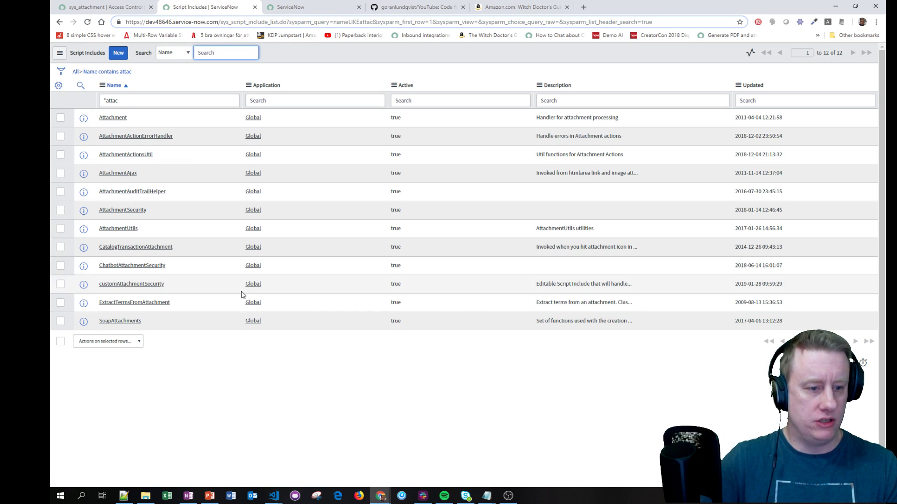
# Open the AttachmentSecurity script include, dismiss its read-only notices and examine the canRead function.
pyautogui.click(133, 213)
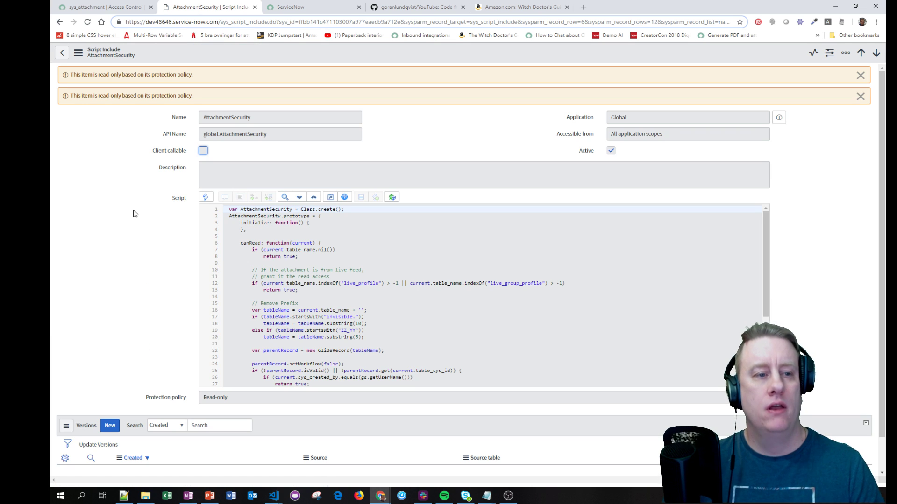
pyautogui.click(860, 96)
pyautogui.click(860, 75)
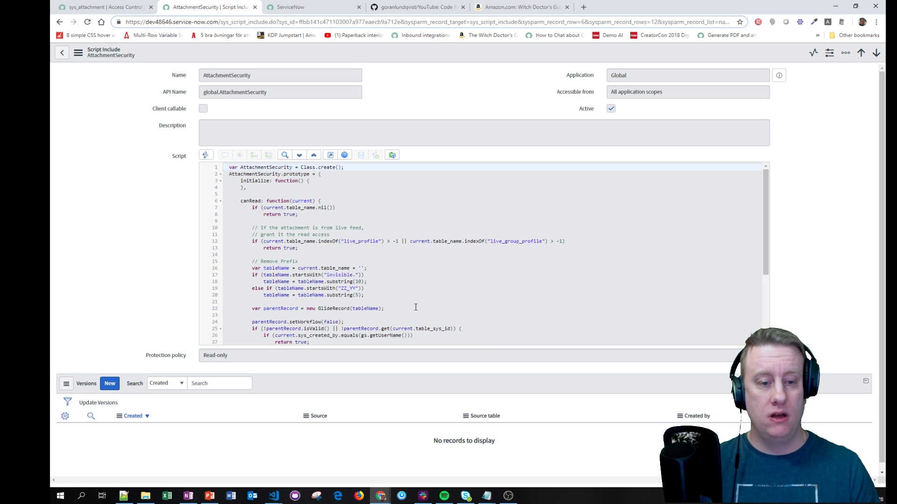
pyautogui.scroll(-3, 334, 229)
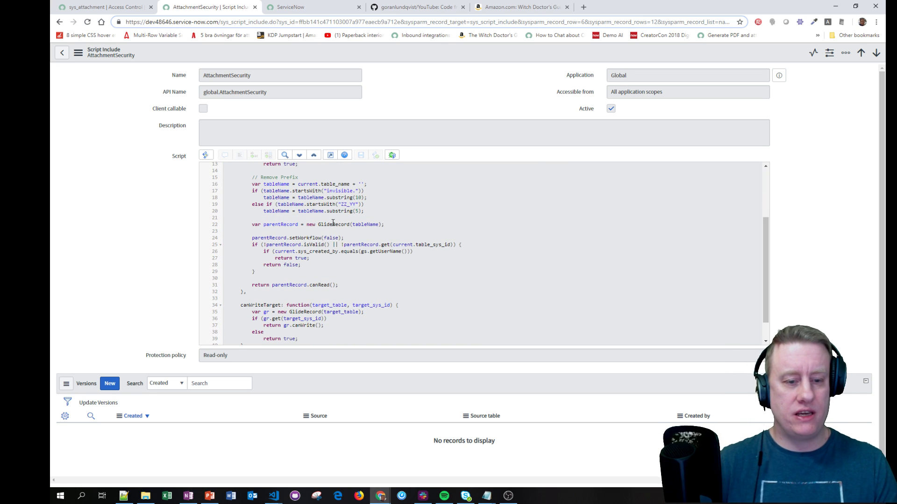
pyautogui.scroll(3, 334, 220)
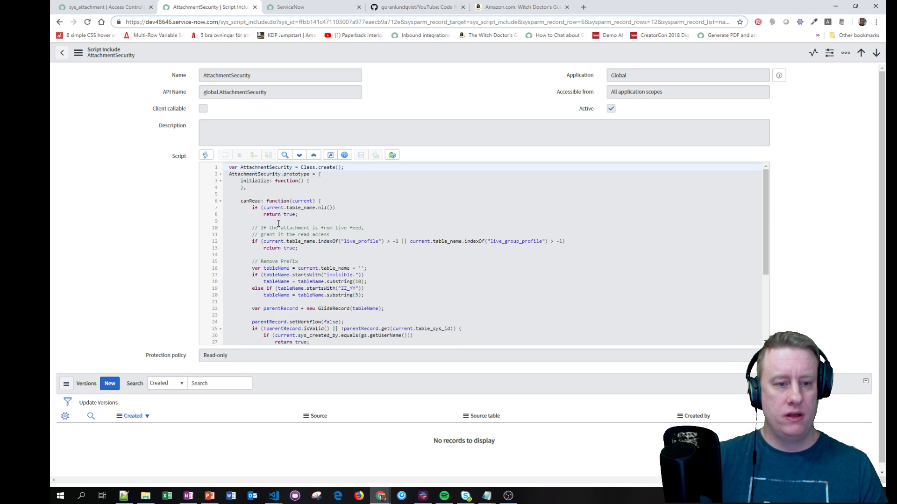
pyautogui.doubleClick(246, 200)
pyautogui.scroll(-2, 260, 204)
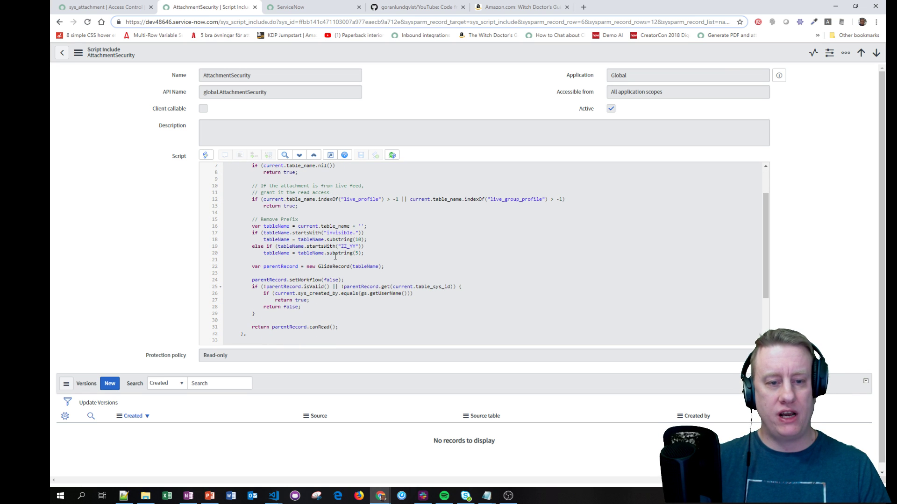
pyautogui.scroll(2, 327, 234)
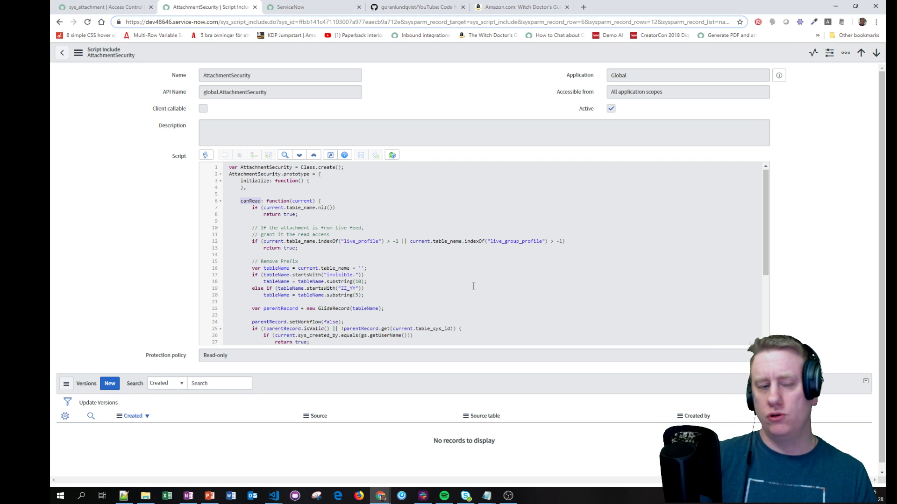
# Open the sys_attachment record list and show only records matching the file name johnny-mnemonic-is-three-stupid-movies-for-the-price-of-one-photo-u1.jpg.
pyautogui.click(102, 7)
pyautogui.tripleClick(123, 78)
pyautogui.write('sys')
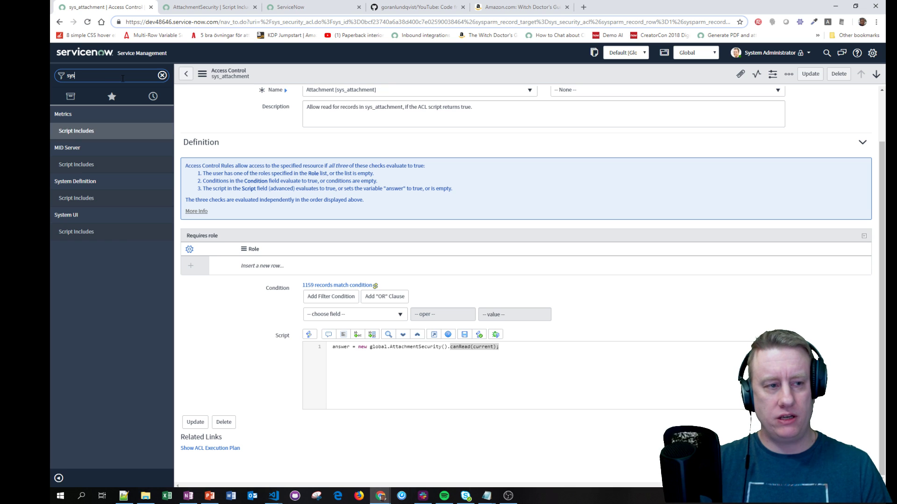
pyautogui.write('_attachm')
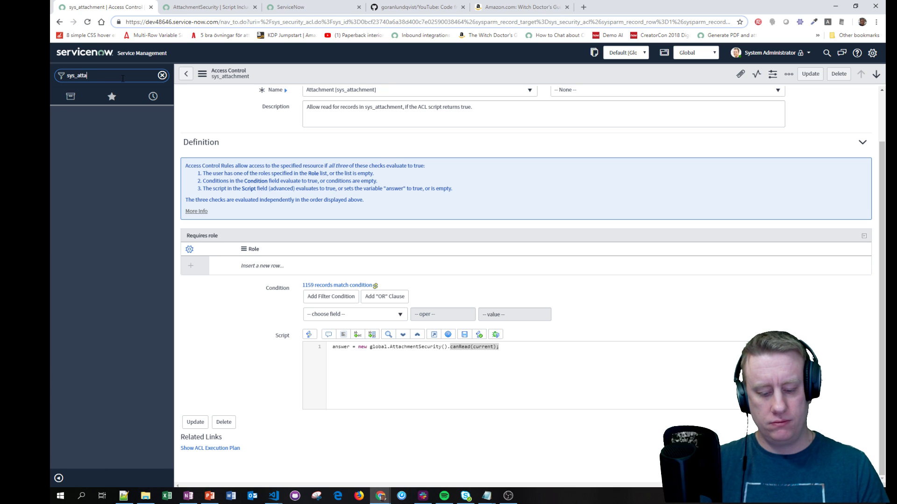
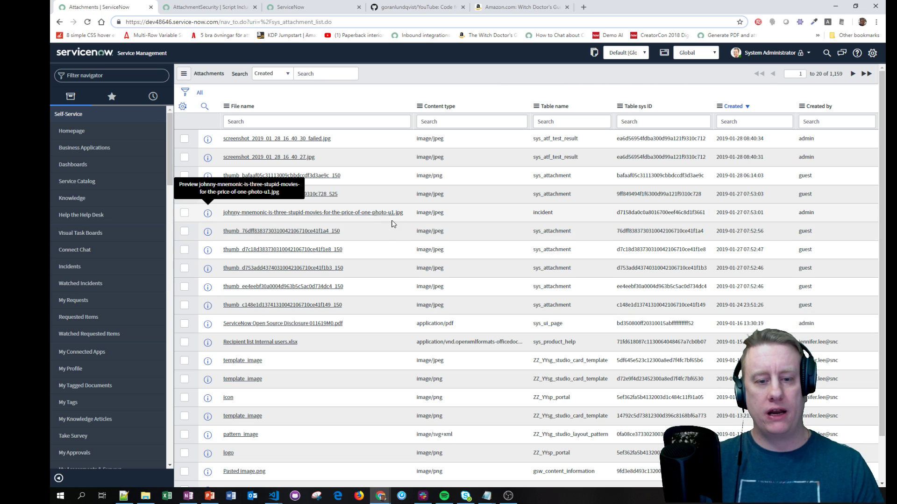
pyautogui.rightClick(412, 216)
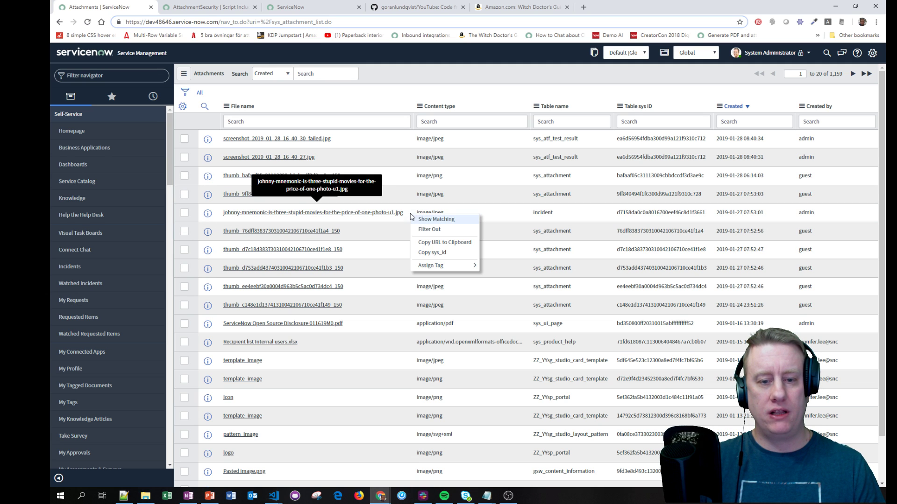
pyautogui.click(418, 219)
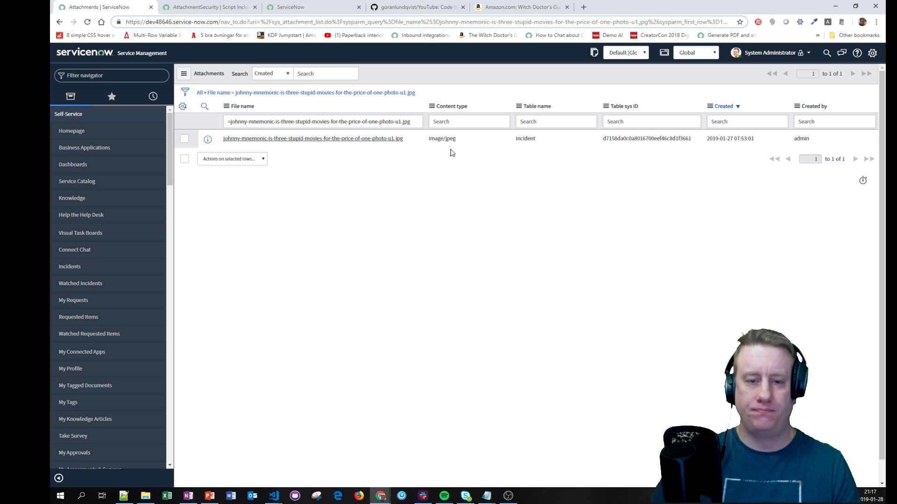
# Check which export formats are offered for the filtered attachment list.
pyautogui.rightClick(451, 107)
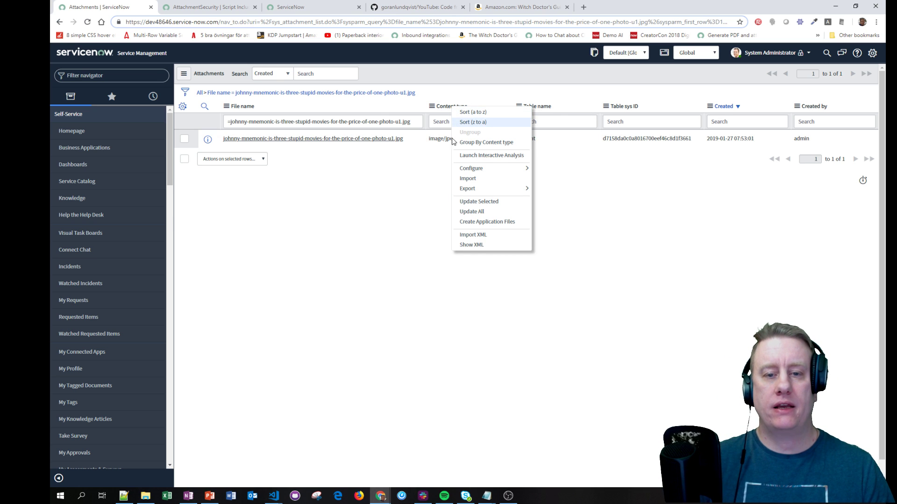
pyautogui.moveTo(519, 188)
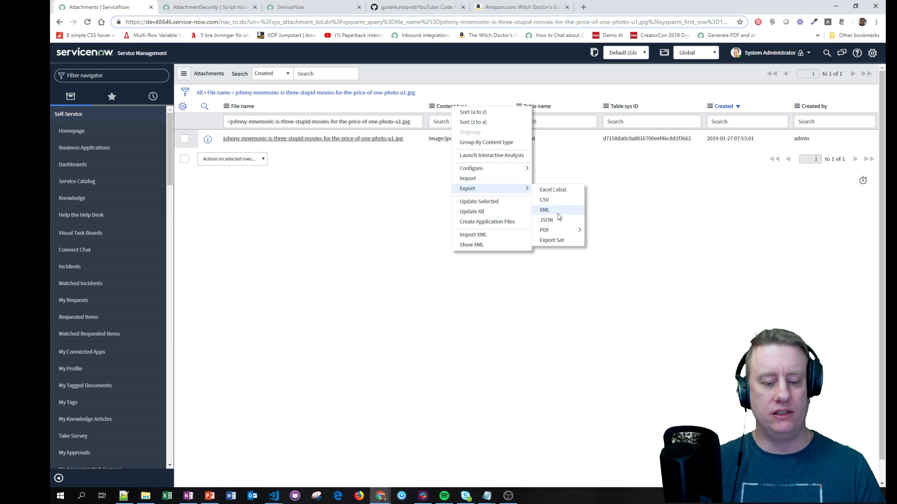
pyautogui.click(388, 327)
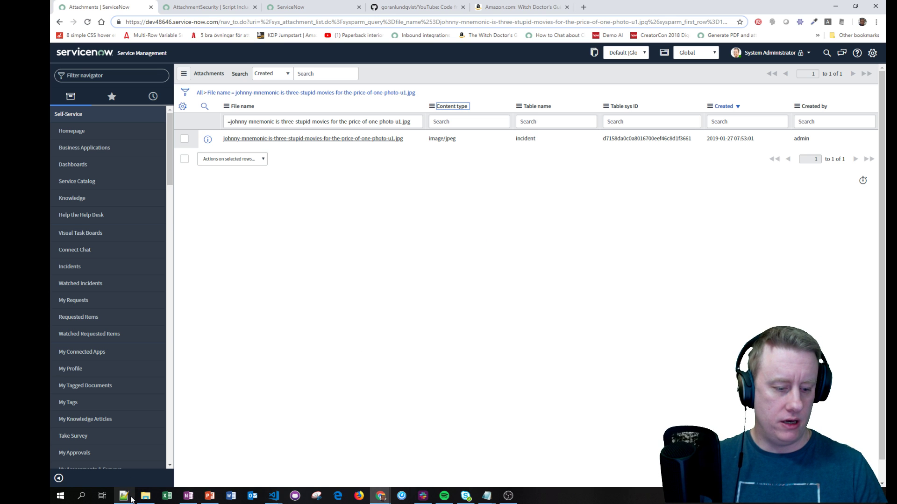
# Switch to Notepad++, add four blank lines below the exported attachment XML, and examine the data element of its sys_attachment_doc record.
pyautogui.click(130, 498)
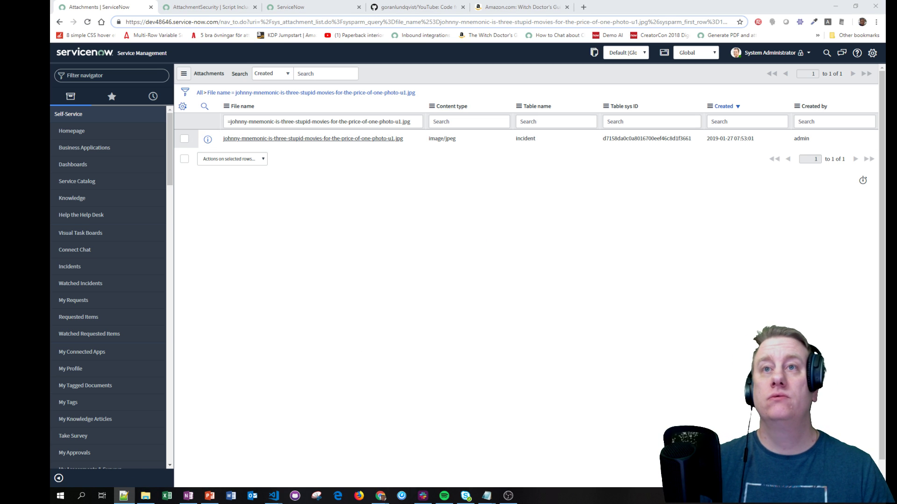
pyautogui.moveTo(451, 162); pyautogui.dragTo(432, 133)
pyautogui.doubleClick(433, 133)
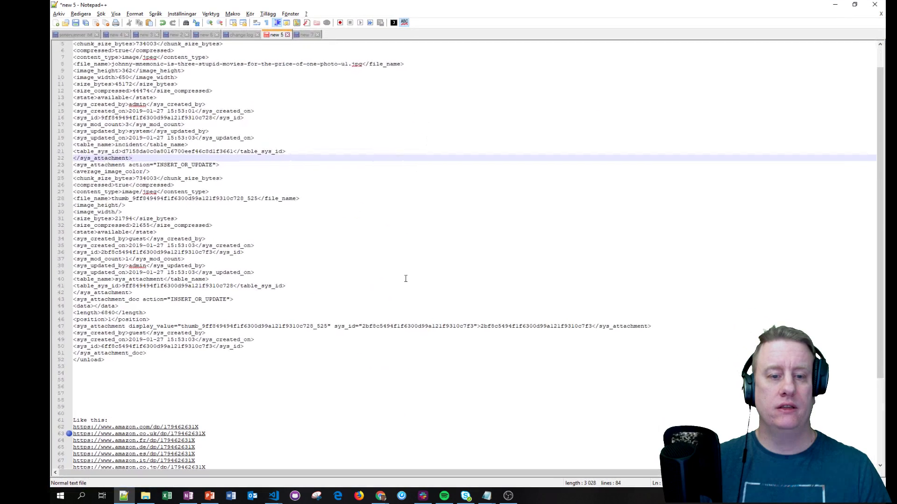
pyautogui.scroll(2, 110, 372)
pyautogui.click(87, 412)
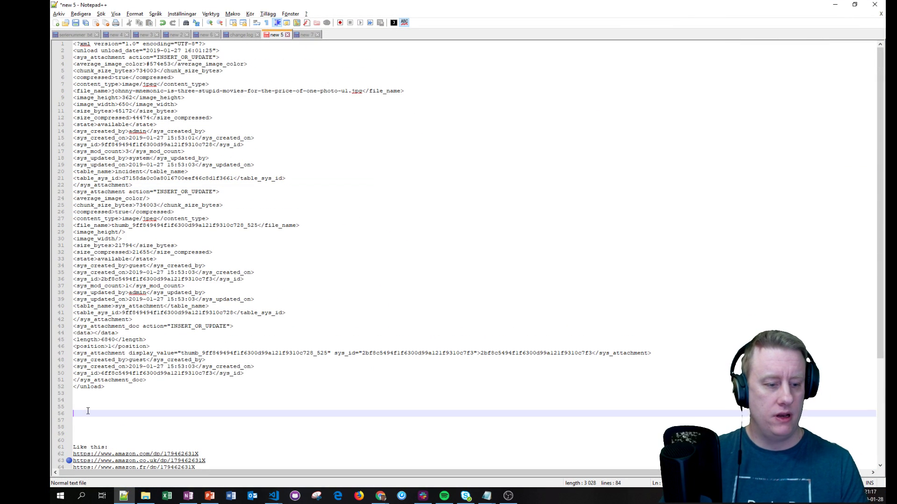
pyautogui.press('Return')
pyautogui.press('Return')
pyautogui.press('Return')
pyautogui.press('Return')
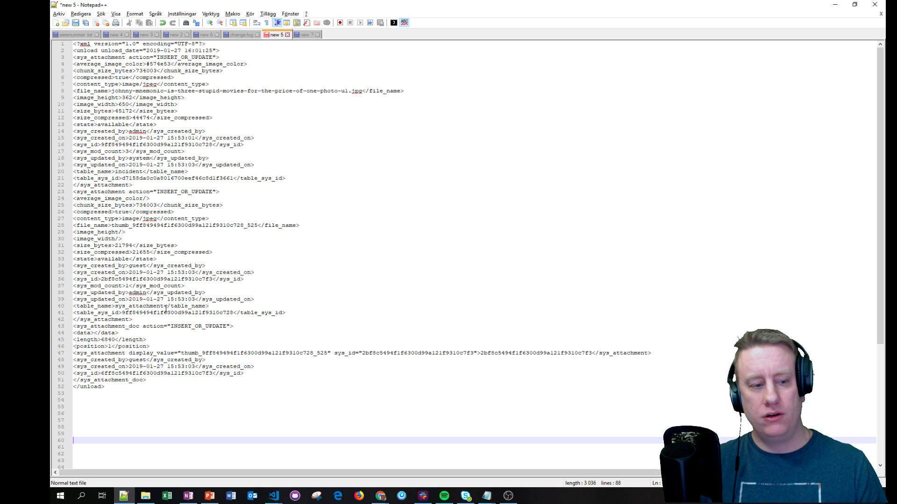
pyautogui.click(94, 334)
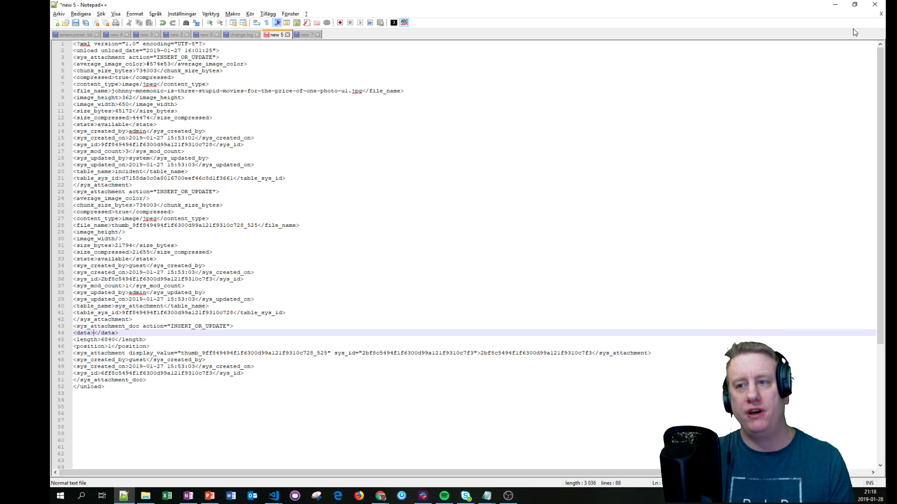
pyautogui.click(837, 8)
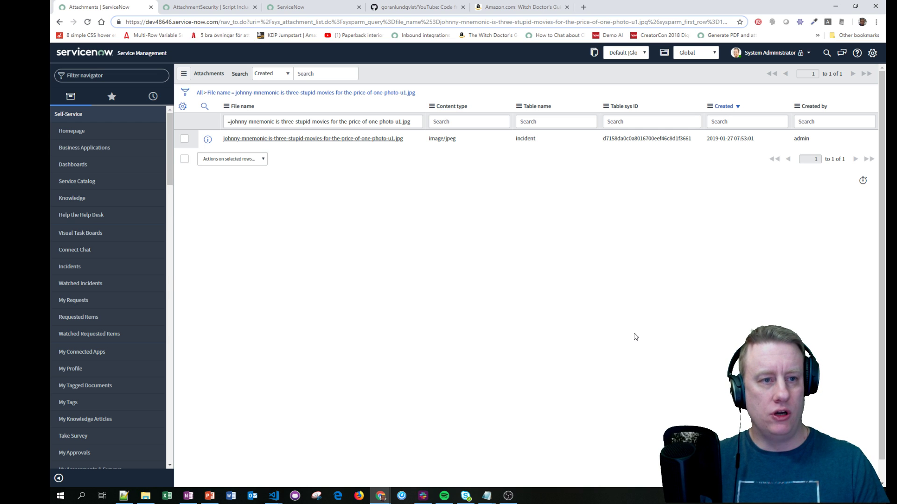
# Return to the AttachmentSecurity script include in the browser and reread its canRead function, including the parent record check.
pyautogui.click(213, 8)
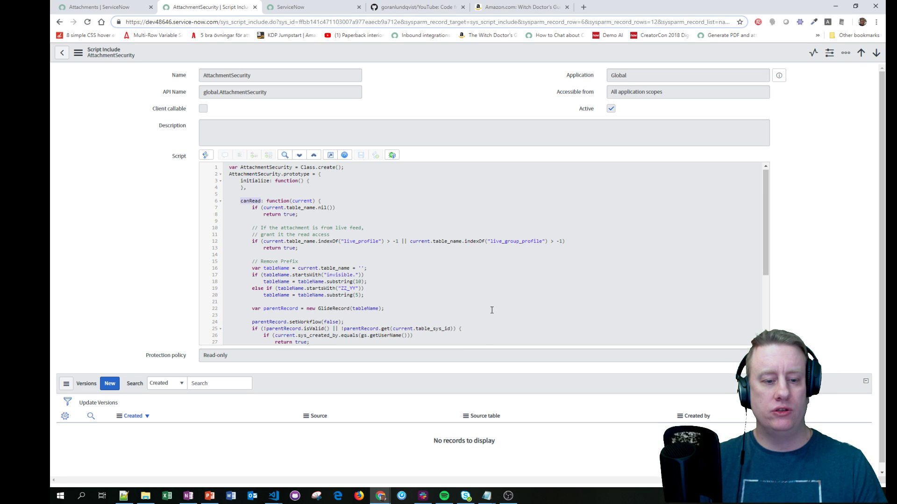
pyautogui.scroll(-5, 492, 310)
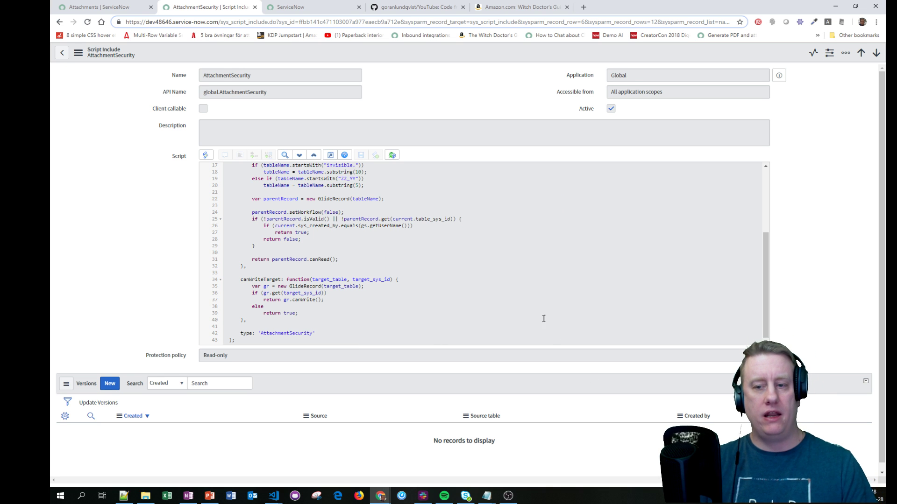
pyautogui.scroll(5, 540, 314)
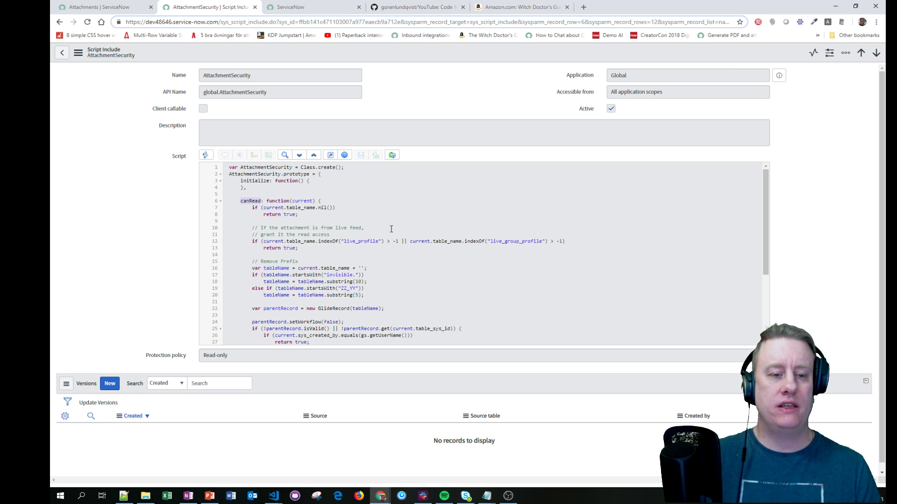
pyautogui.scroll(-4, 354, 243)
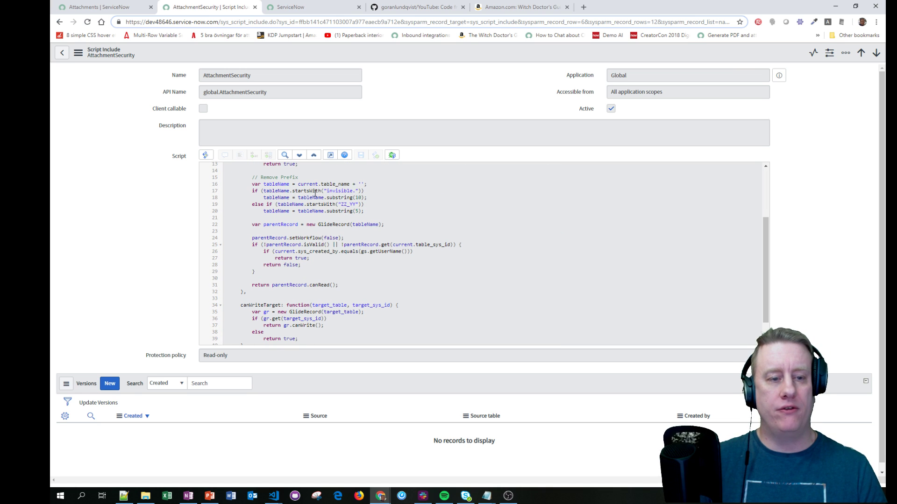
# Open the script includes list and show only those whose names start with "kbknowledge".
pyautogui.click(117, 7)
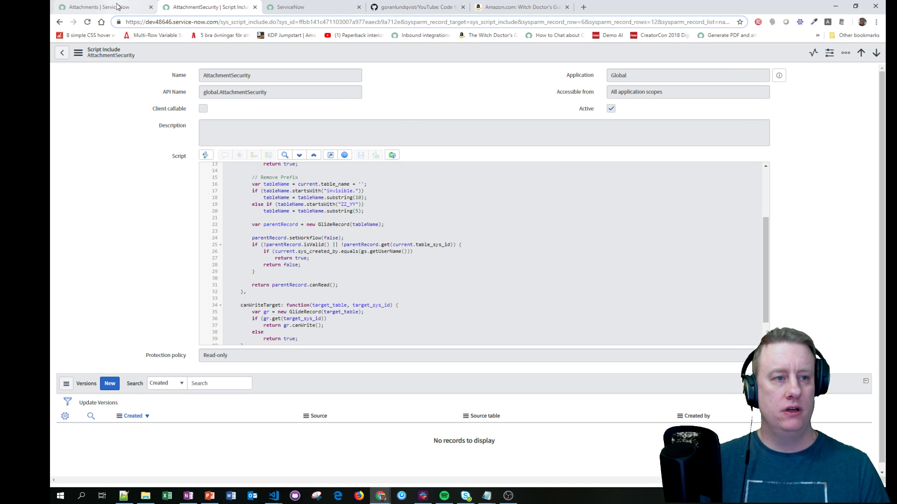
pyautogui.click(148, 75)
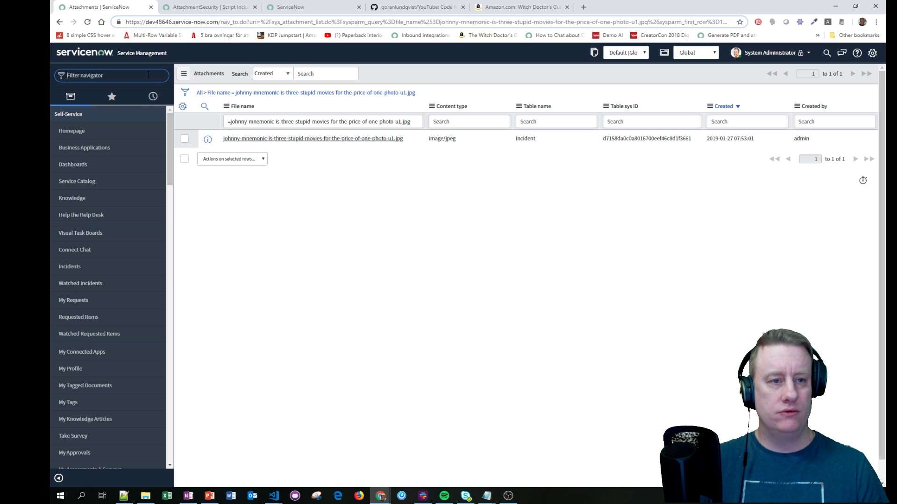
pyautogui.write('script include')
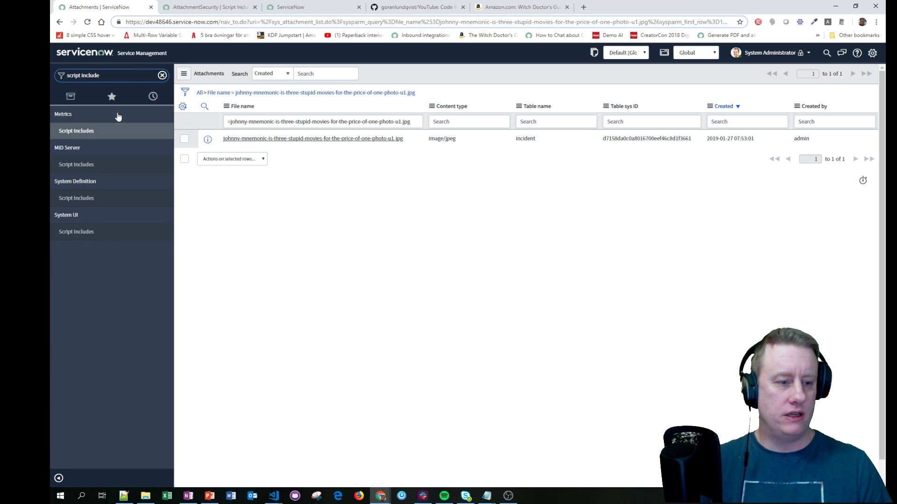
pyautogui.click(74, 228)
pyautogui.click(250, 122)
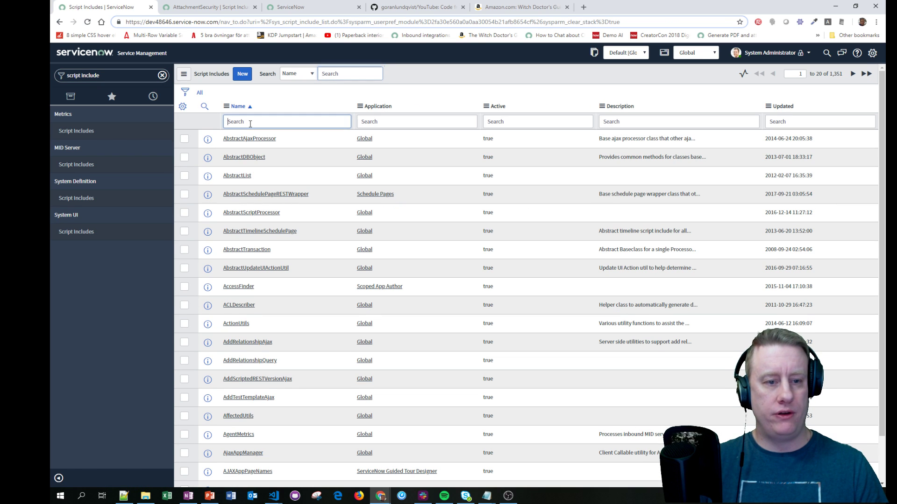
pyautogui.write('kbknowledge')
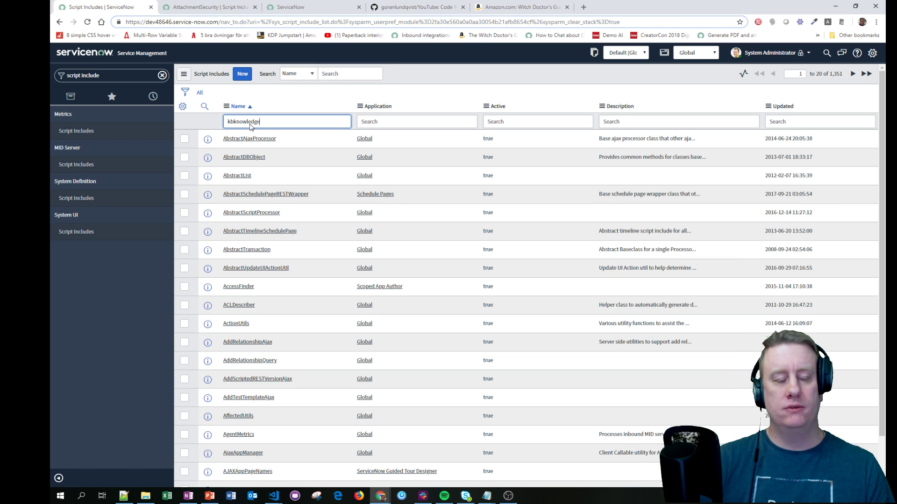
pyautogui.press('Return')
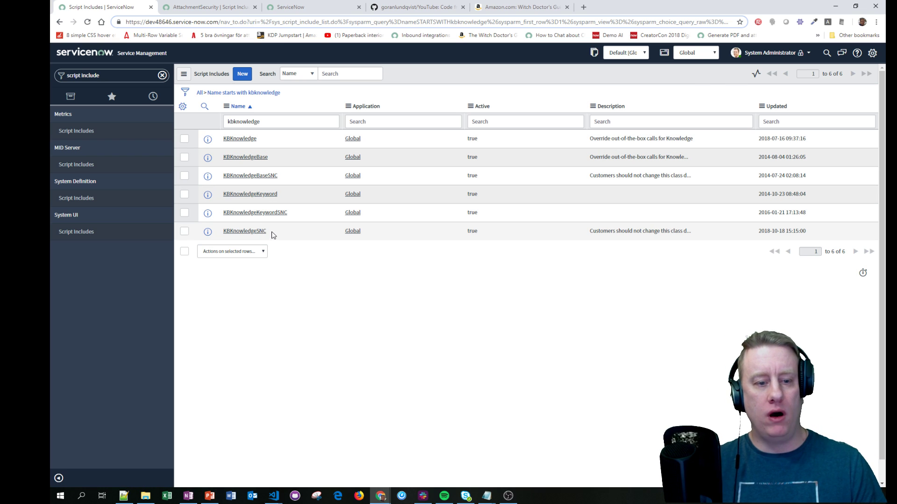
# Examine the canCreate function in KBKnowledgeSNC and the KBKnowledge script include that extends it, returning to the list after each.
pyautogui.moveTo(273, 234); pyautogui.dragTo(259, 236)
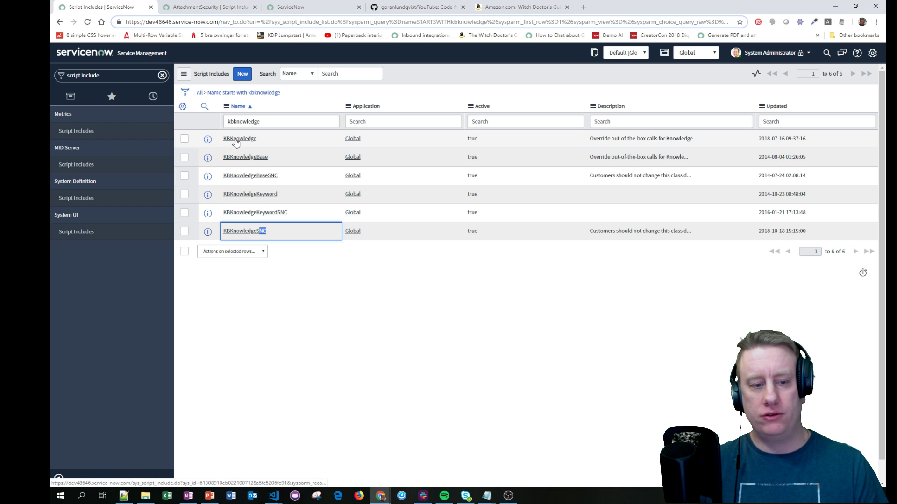
pyautogui.click(259, 232)
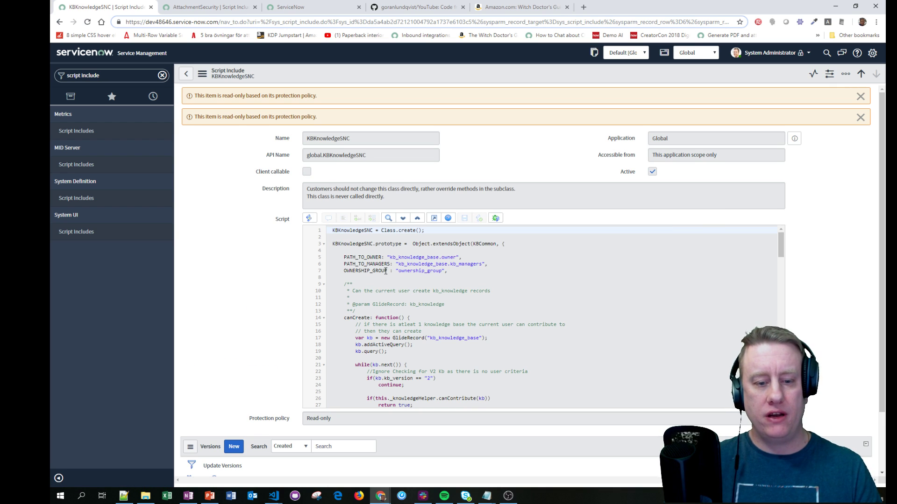
pyautogui.doubleClick(343, 318)
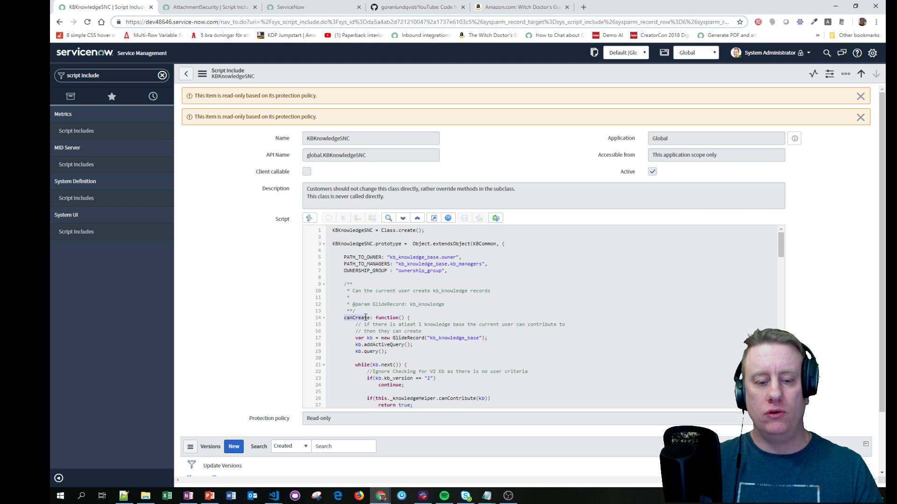
pyautogui.click(185, 73)
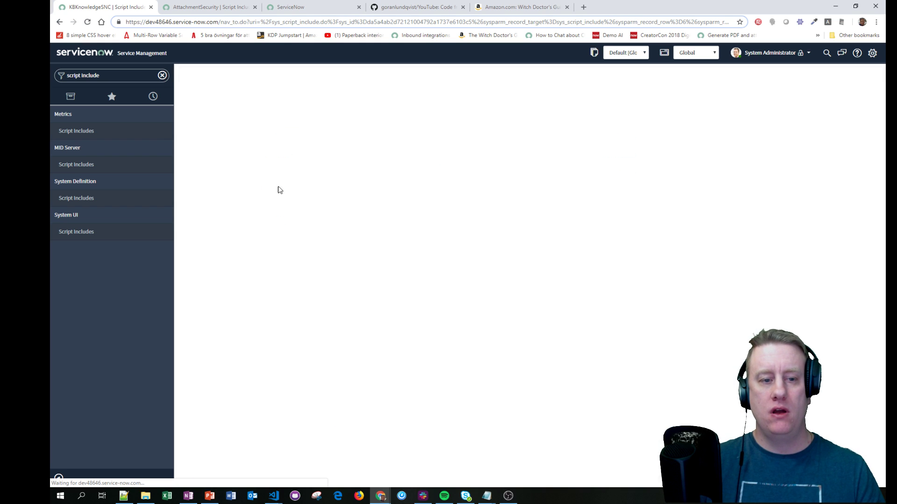
pyautogui.click(250, 140)
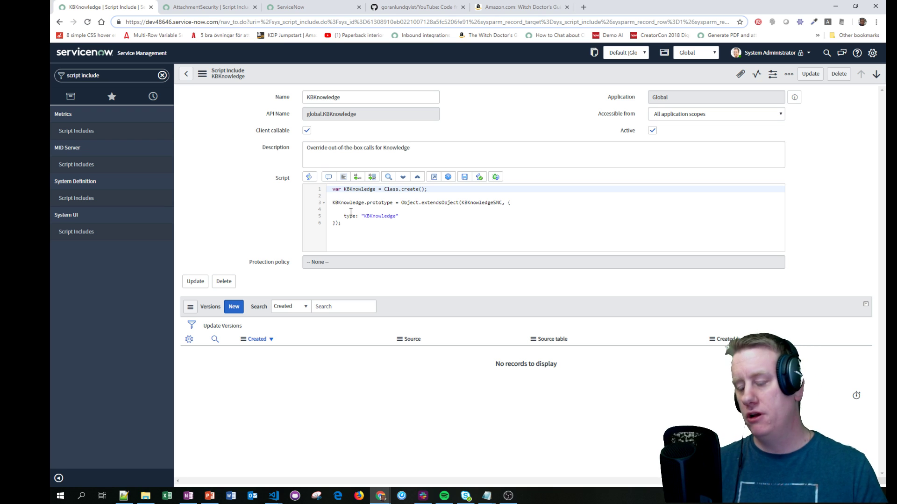
pyautogui.click(186, 74)
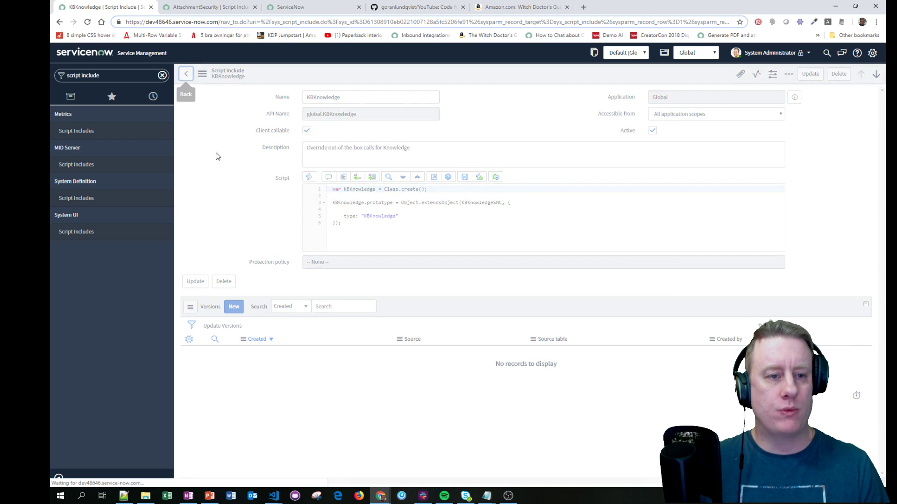
# Replace the name filter on the script includes list to show only names containing "attachmentsec".
pyautogui.click(270, 120)
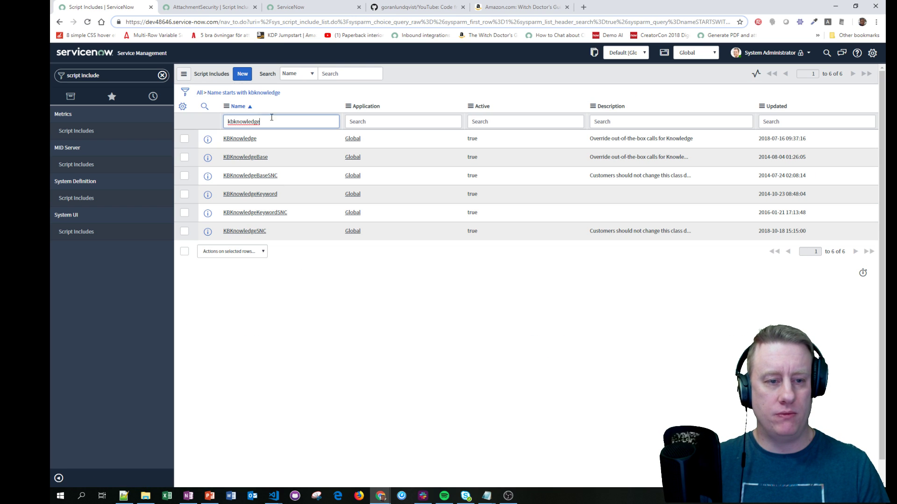
pyautogui.moveTo(270, 120); pyautogui.dragTo(190, 125)
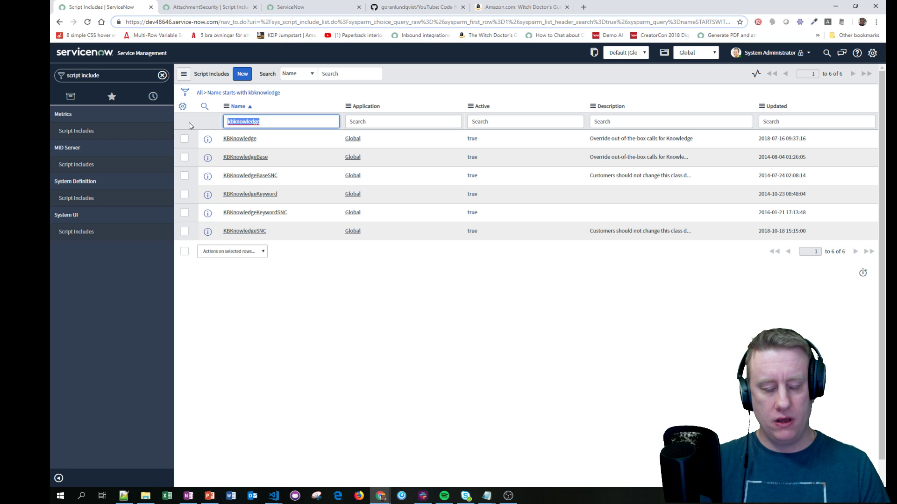
pyautogui.write('*att')
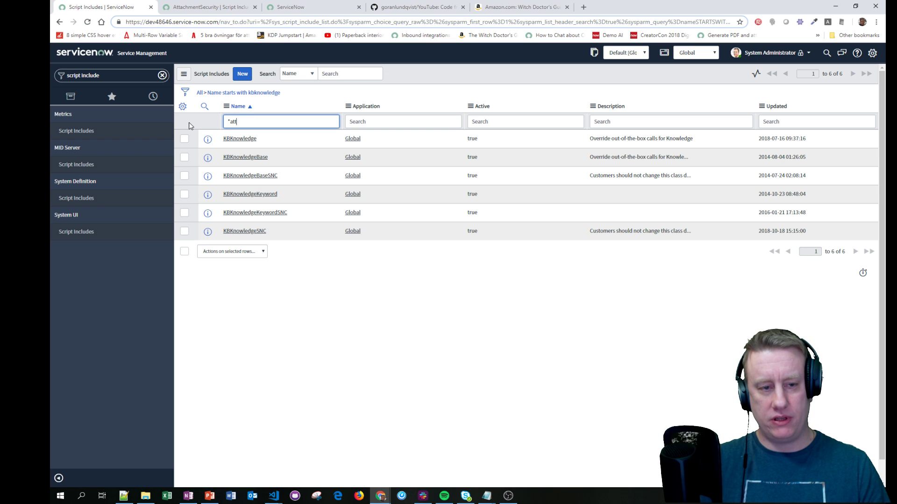
pyautogui.write('achment')
pyautogui.press('Return')
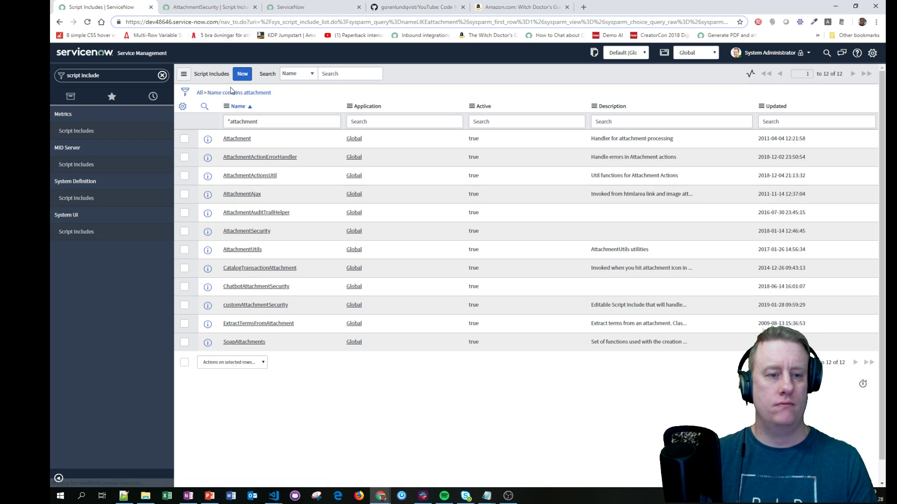
pyautogui.click(280, 121)
pyautogui.write('sec')
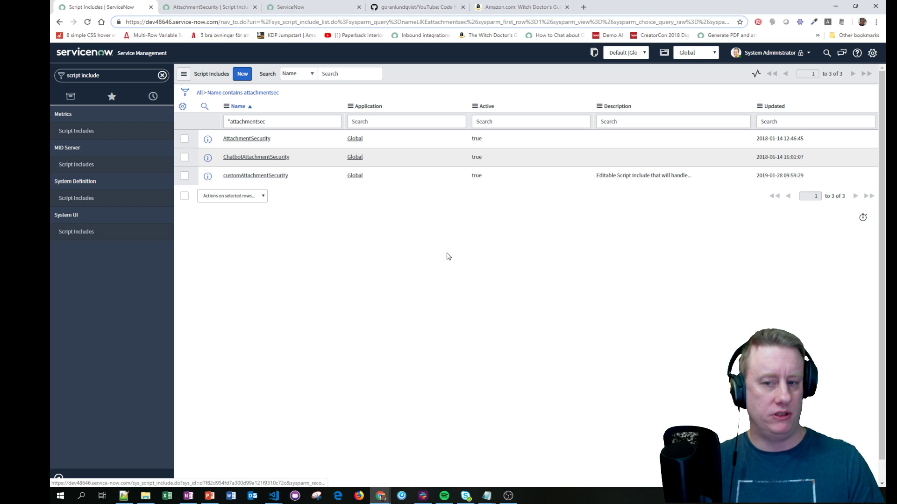
# Open the customAttachmentSecurity script include and examine the prototype line that extends AttachmentSecurity.
pyautogui.click(270, 176)
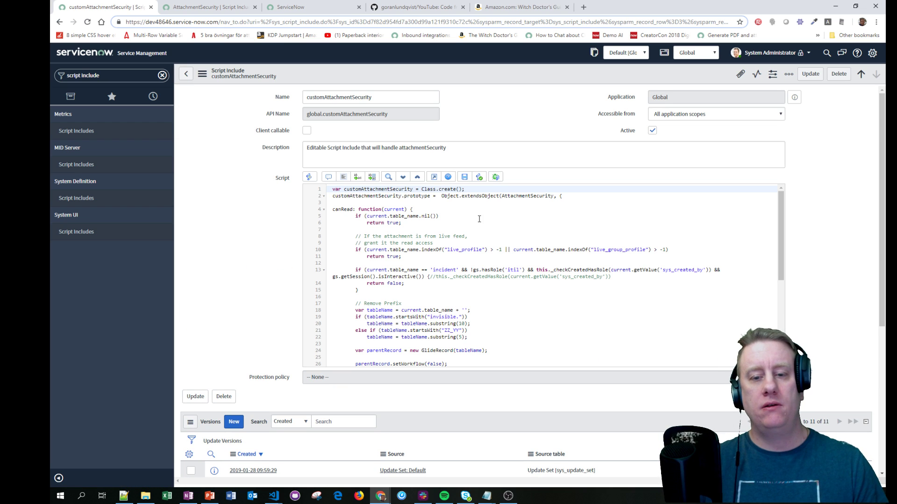
pyautogui.click(329, 196)
pyautogui.moveTo(329, 196); pyautogui.dragTo(615, 196)
pyautogui.click(616, 196)
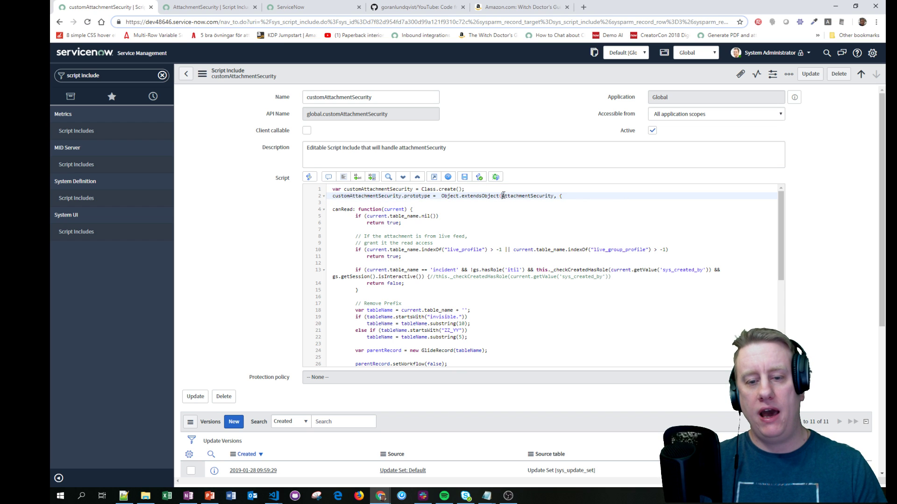
pyautogui.moveTo(502, 196); pyautogui.dragTo(555, 197)
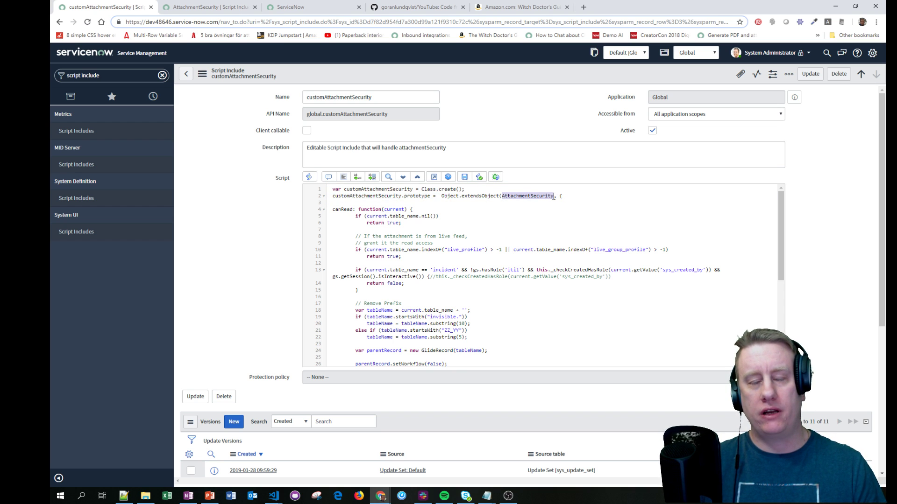
pyautogui.click(537, 224)
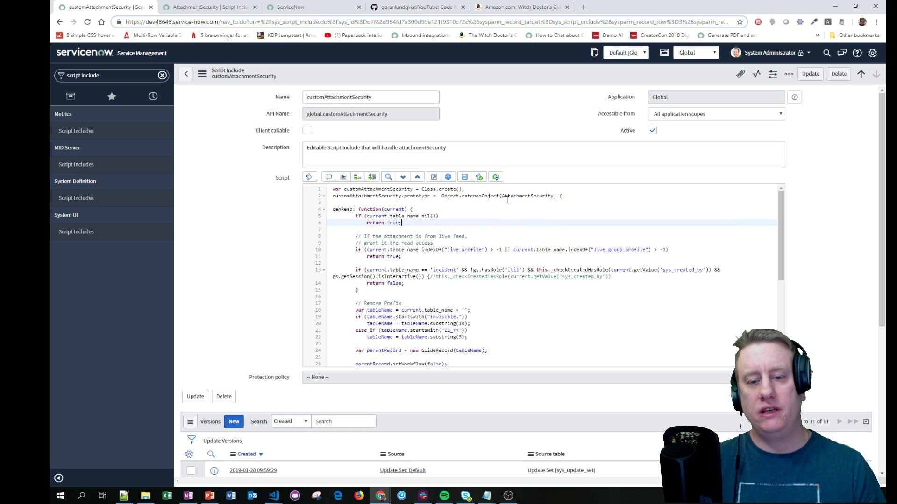
pyautogui.moveTo(503, 197); pyautogui.dragTo(552, 200)
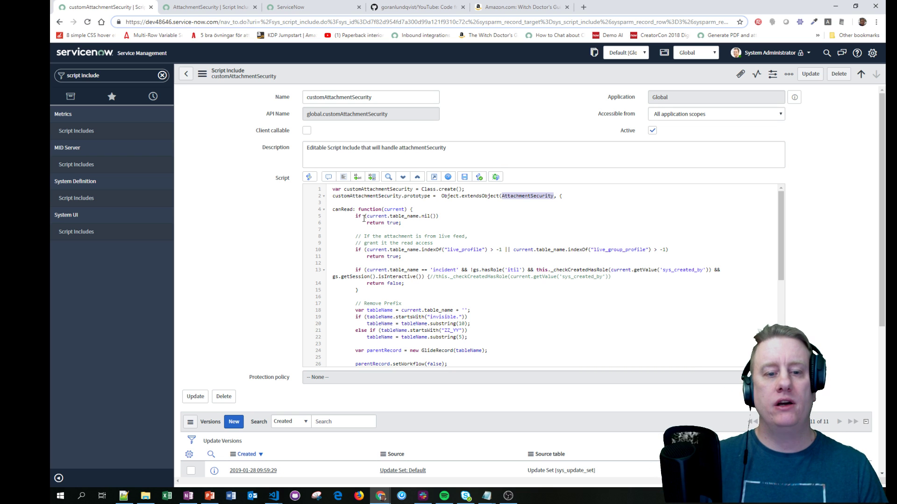
# Read through the canRead override and the _checkCreatedHasRole helper function in customAttachmentSecurity.
pyautogui.scroll(-3, 335, 216)
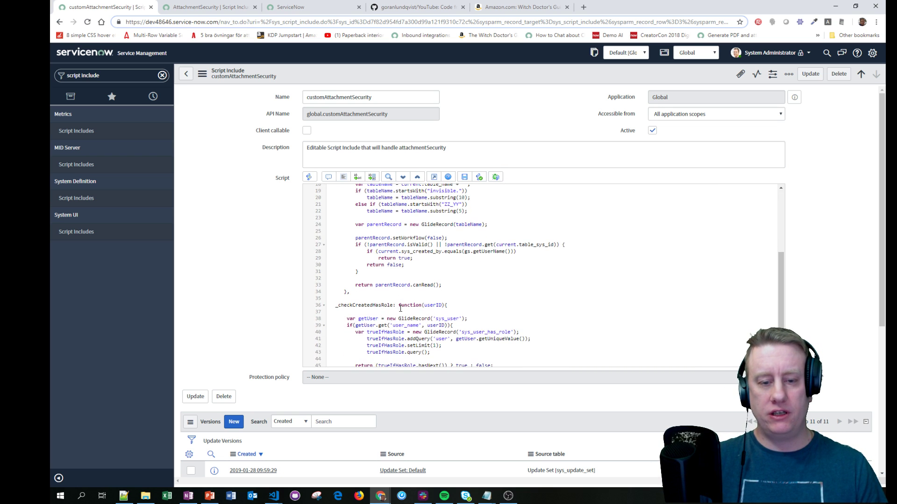
pyautogui.scroll(3, 428, 306)
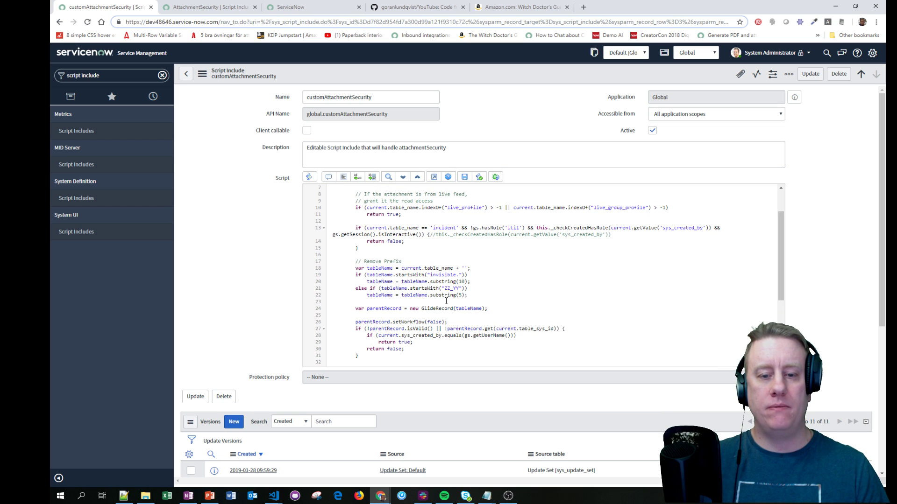
pyautogui.scroll(1, 455, 299)
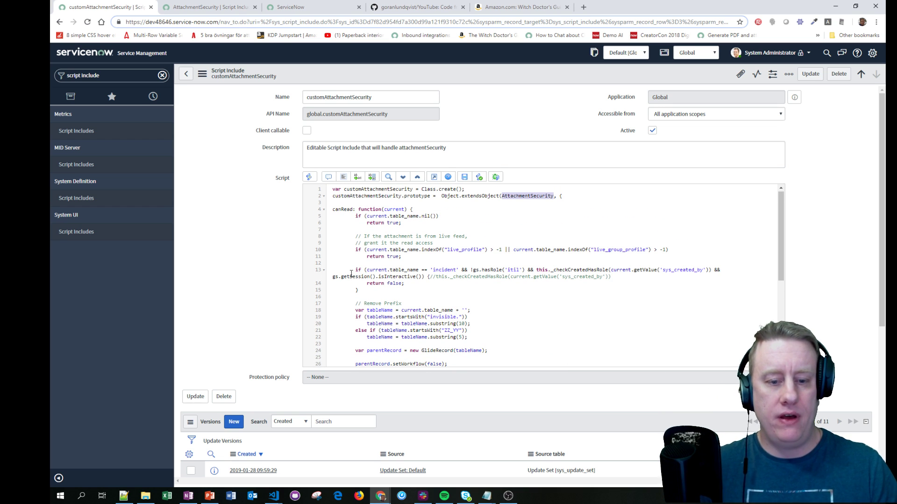
# Examine the added incident condition in canRead and the _checkCreatedHasRole helper function at the end of the script.
pyautogui.moveTo(351, 270); pyautogui.dragTo(461, 286)
pyautogui.scroll(-4, 461, 287)
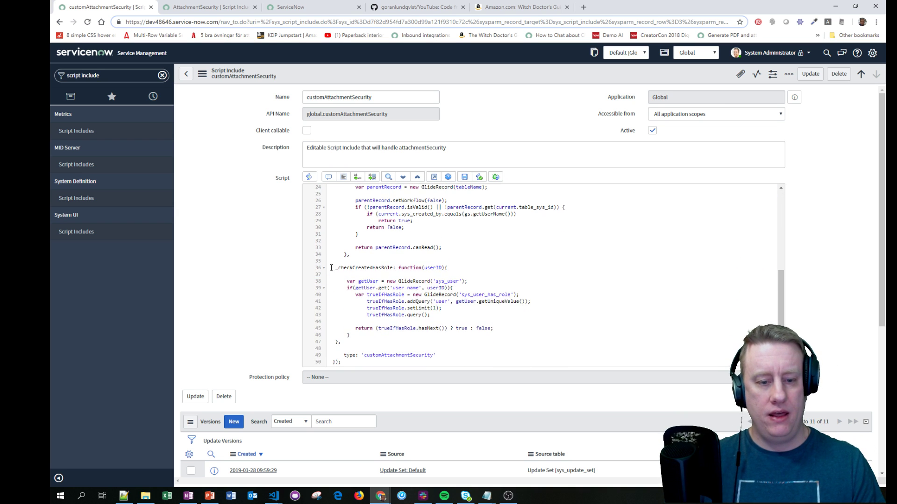
pyautogui.click(335, 269)
pyautogui.moveTo(339, 275); pyautogui.dragTo(356, 344)
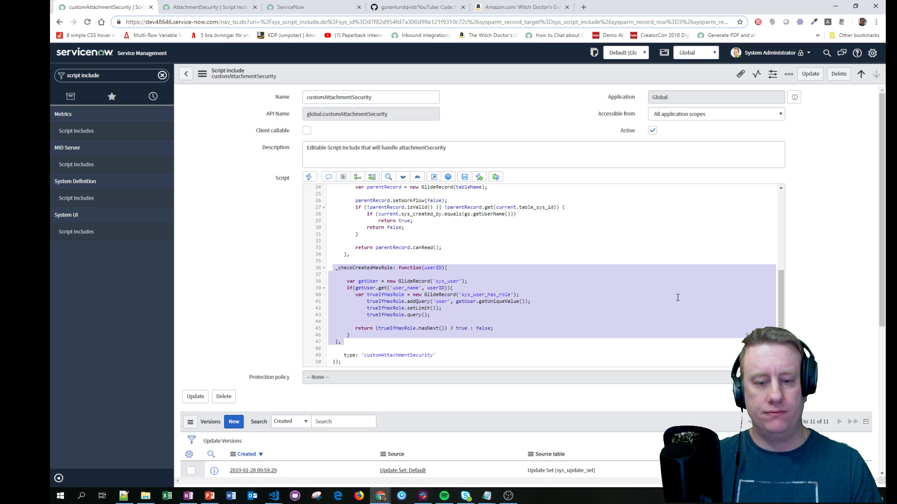
pyautogui.scroll(4, 677, 298)
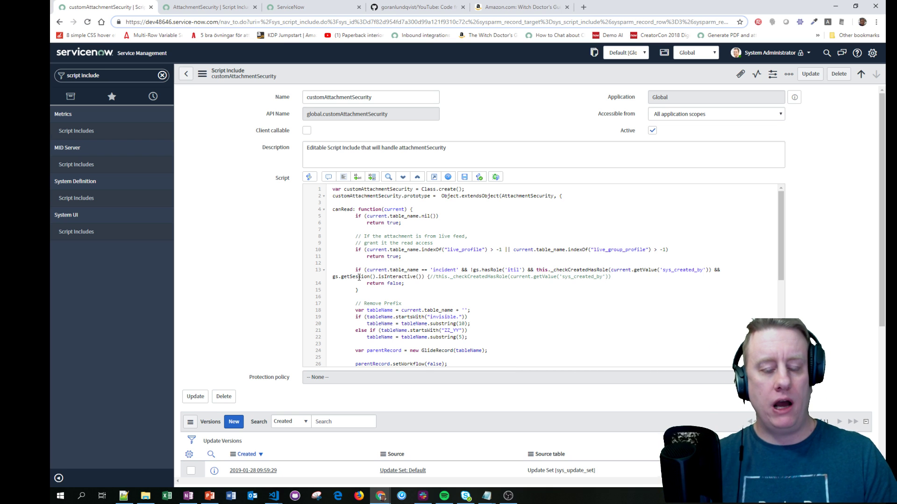
# Examine the incident table, itil role and _checkCreatedHasRole checks in the line 13 condition of canRead.
pyautogui.moveTo(351, 272); pyautogui.dragTo(457, 271)
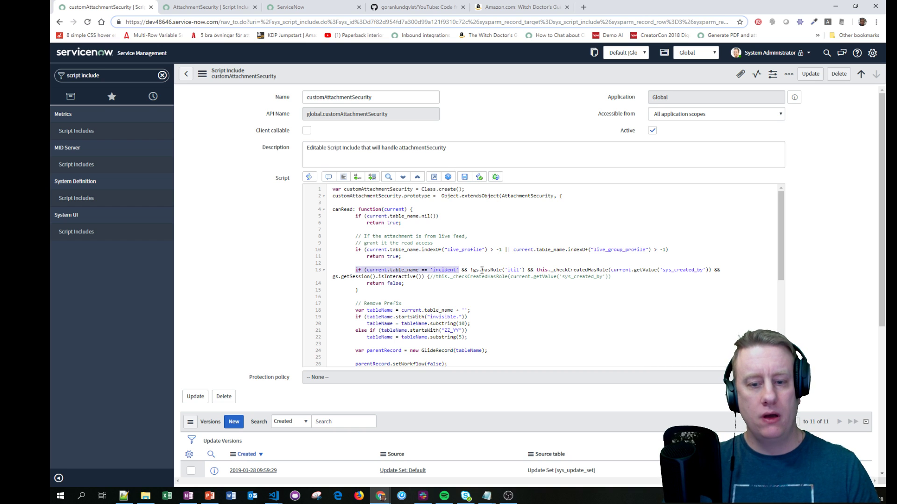
pyautogui.click(472, 270)
pyautogui.moveTo(471, 270); pyautogui.dragTo(524, 270)
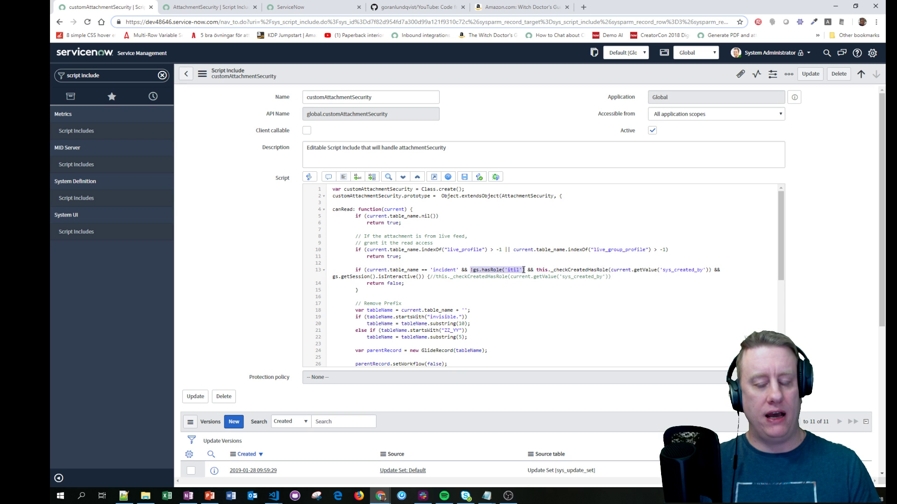
pyautogui.click(473, 270)
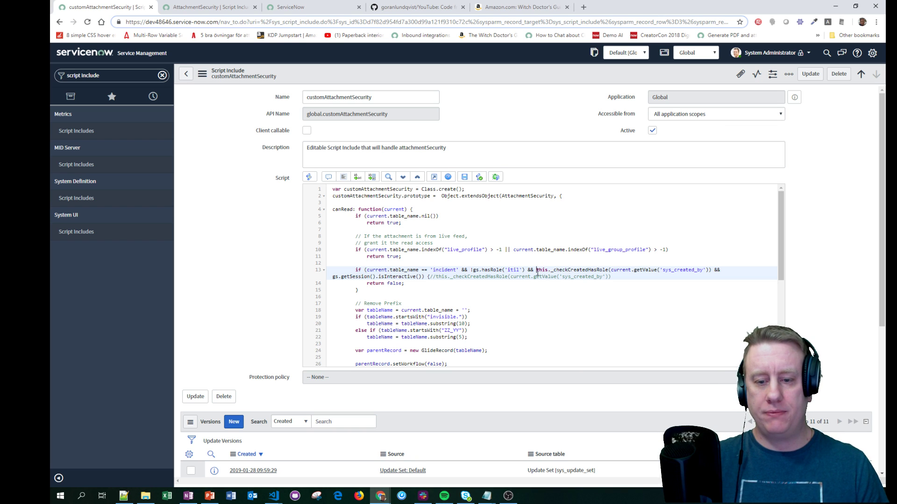
pyautogui.moveTo(536, 270); pyautogui.dragTo(678, 265)
# Delete the commented-out _checkCreatedHasRole call at the end of the incident condition on line 13.
pyautogui.click(432, 278)
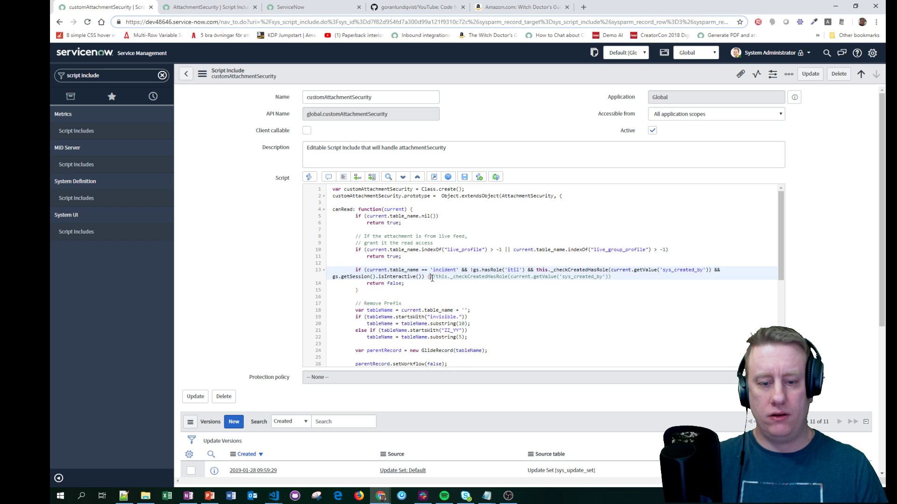
pyautogui.hotkey('shift', 'End')
pyautogui.press('Delete')
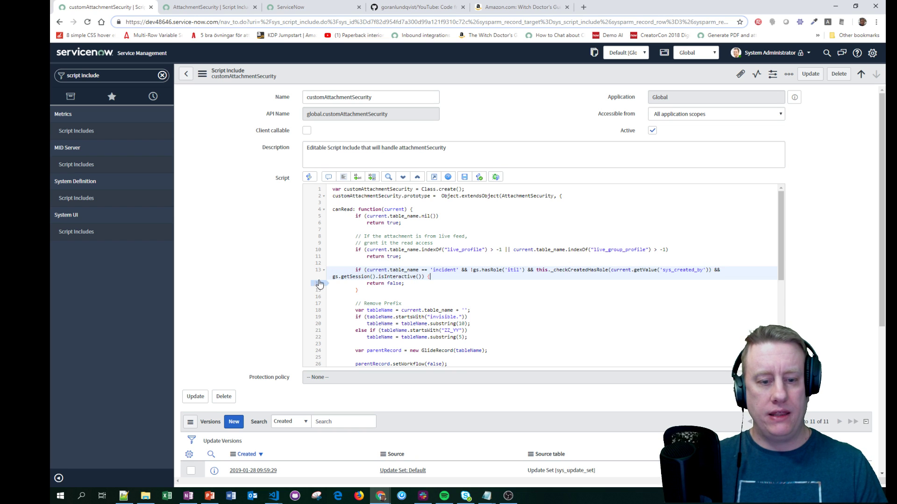
# Examine the isInteractive session check and the sys_created_by value passed to _checkCreatedHasRole in the incident condition.
pyautogui.moveTo(331, 276); pyautogui.dragTo(422, 277)
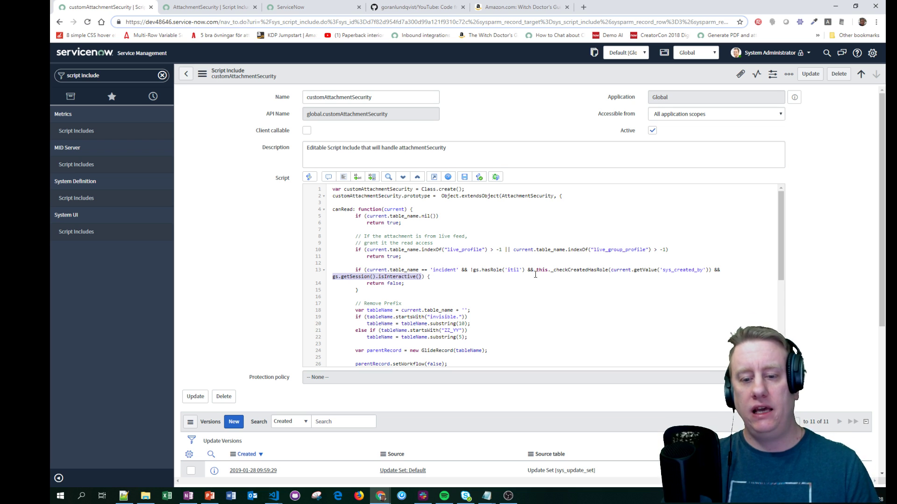
pyautogui.moveTo(535, 275); pyautogui.dragTo(709, 271)
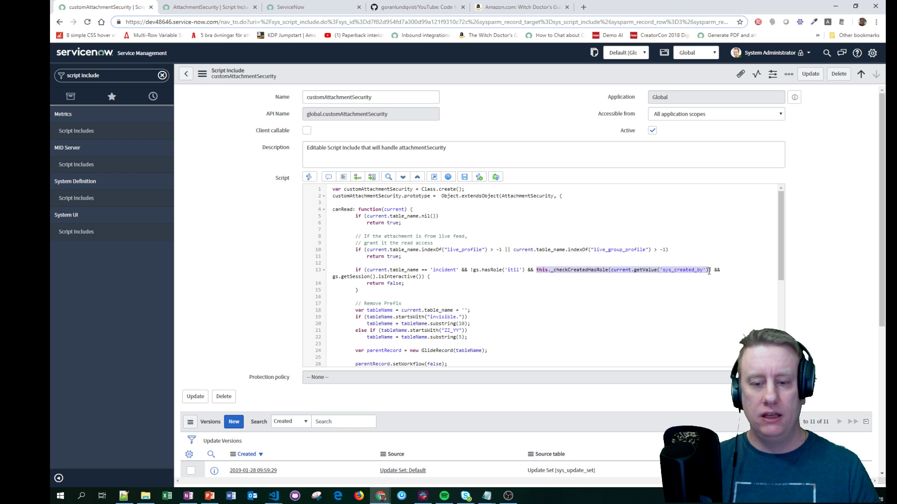
pyautogui.click(583, 312)
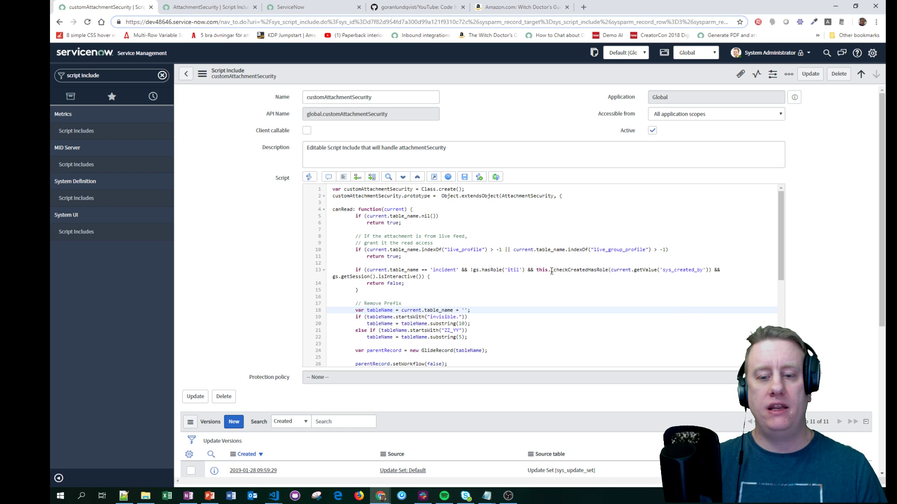
pyautogui.moveTo(550, 270); pyautogui.dragTo(683, 280)
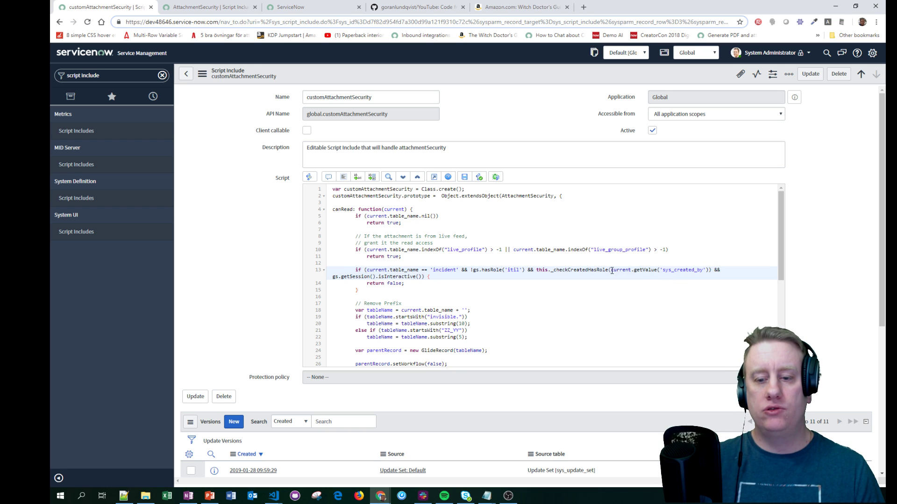
pyautogui.moveTo(610, 270); pyautogui.dragTo(704, 271)
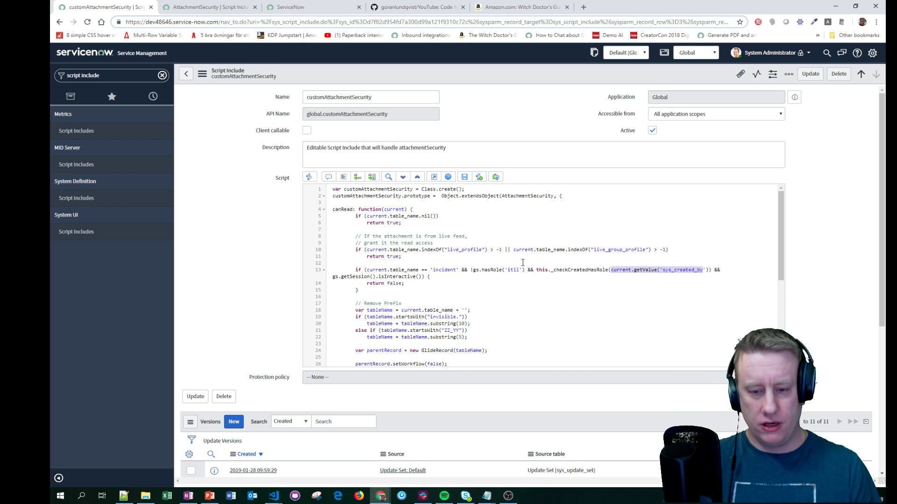
pyautogui.moveTo(536, 270); pyautogui.dragTo(709, 270)
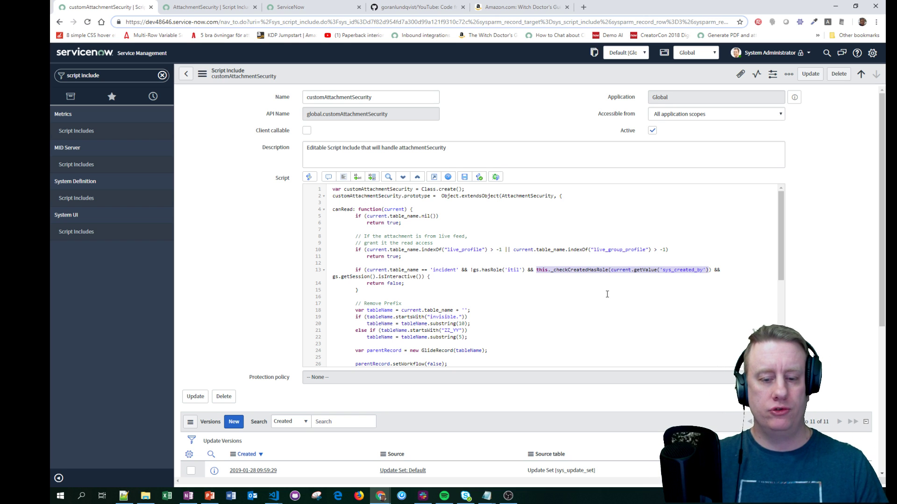
# Show the script editor full screen with enlarged text and the application navigator collapsed.
pyautogui.scroll(-1, 607, 295)
pyautogui.click(433, 177)
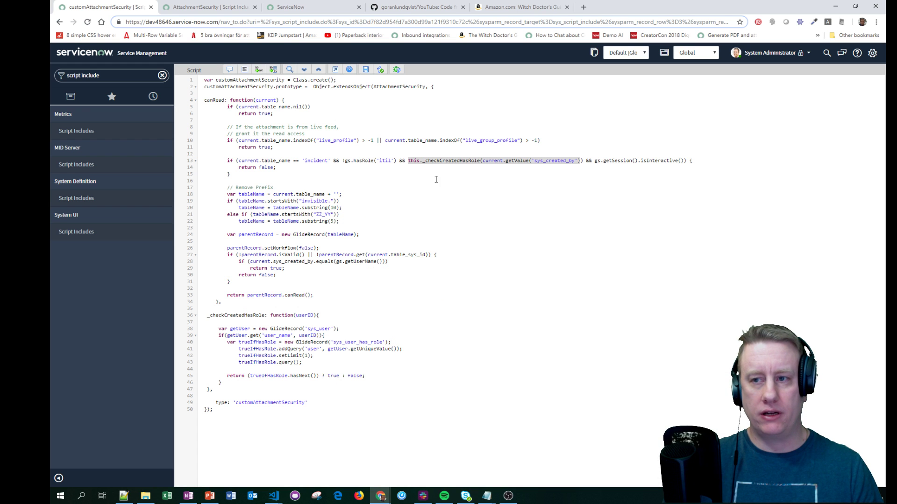
pyautogui.hotkey('ctrl', '+')
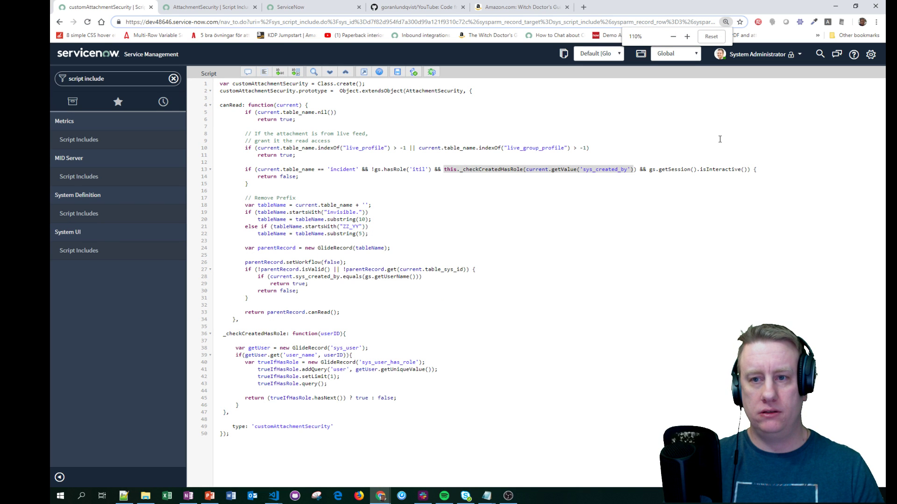
pyautogui.click(610, 242)
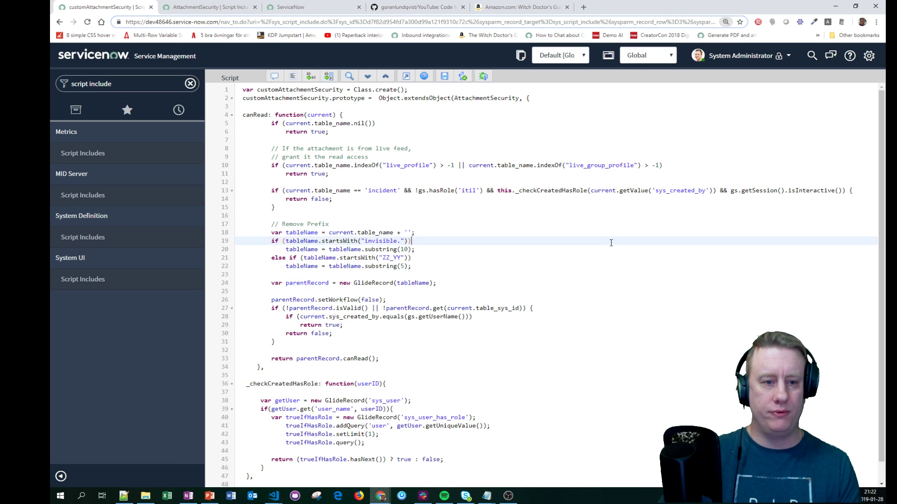
pyautogui.click(60, 477)
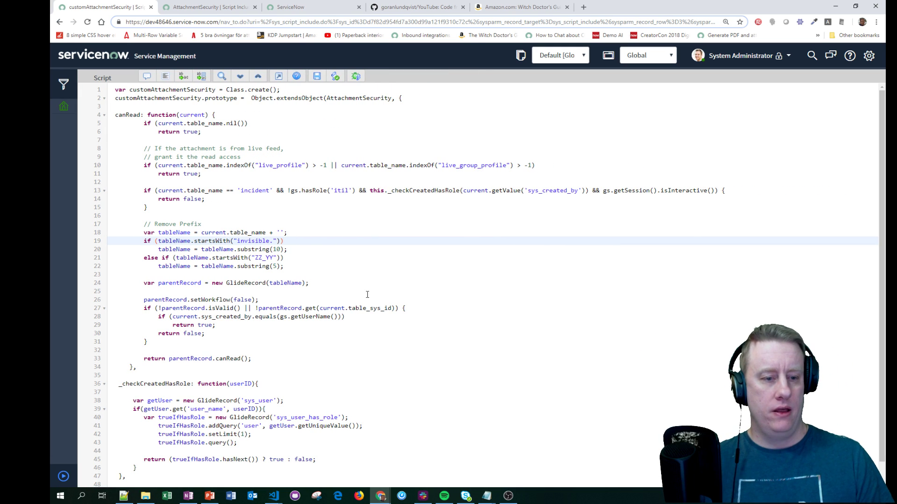
# Examine how _checkCreatedHasRole takes userID and looks up the sys_user record by user_name with get.
pyautogui.scroll(-1, 367, 288)
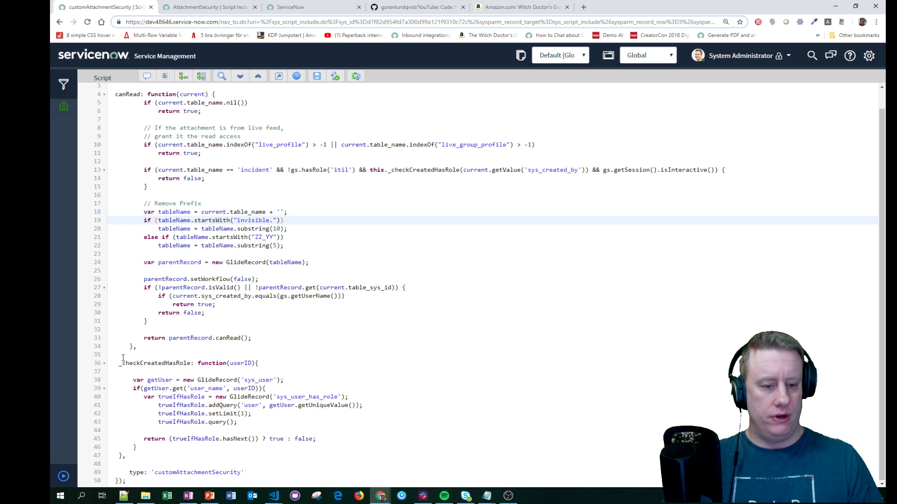
pyautogui.doubleClick(240, 363)
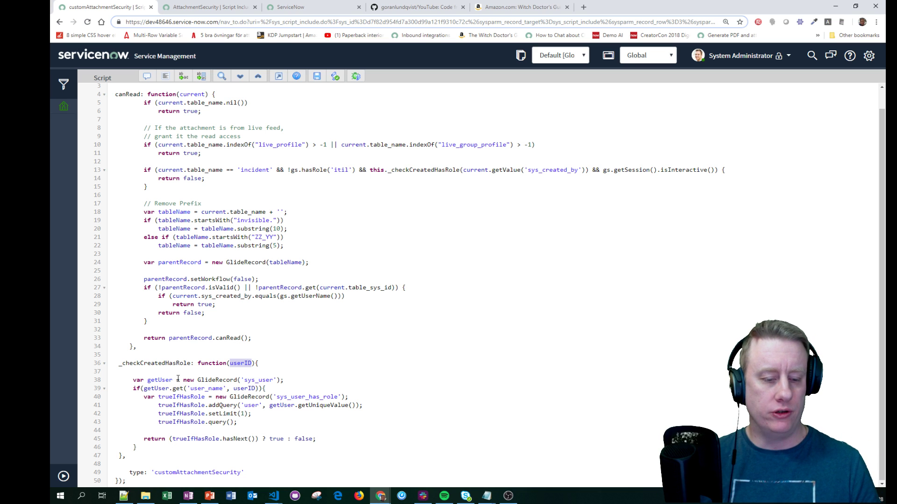
pyautogui.moveTo(130, 380); pyautogui.dragTo(298, 377)
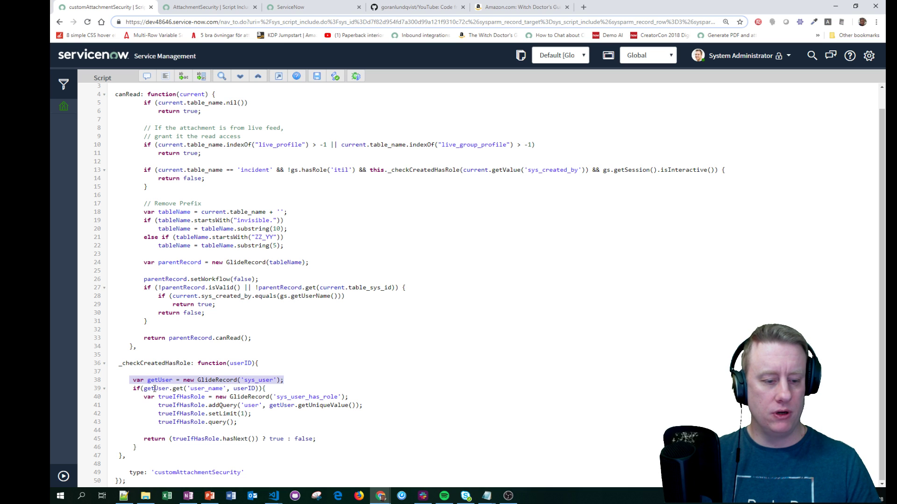
pyautogui.moveTo(130, 389); pyautogui.dragTo(274, 389)
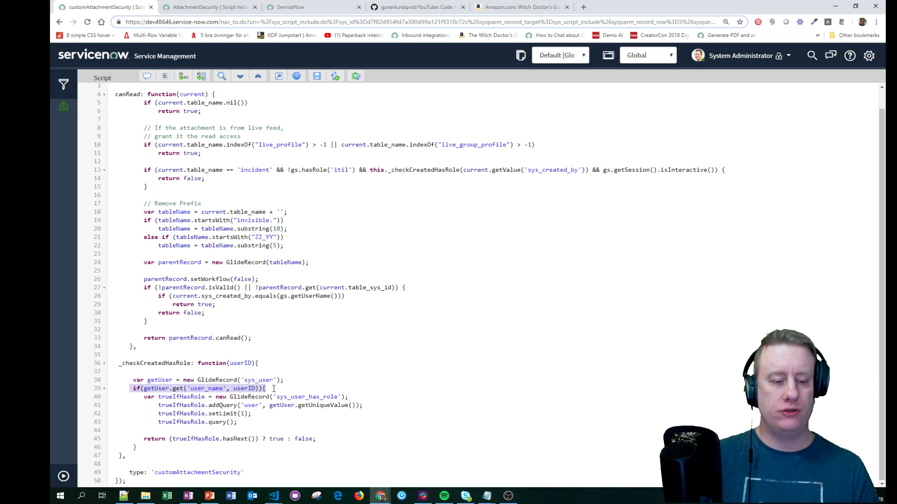
pyautogui.click(181, 388)
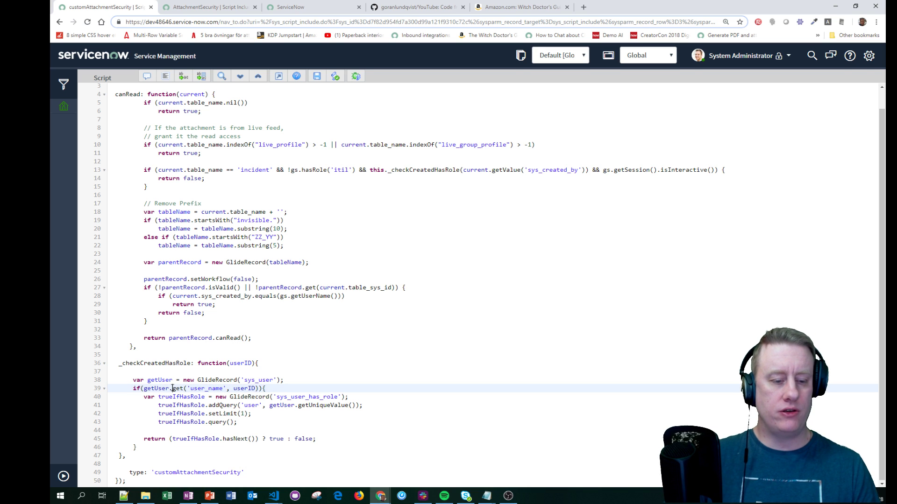
pyautogui.doubleClick(182, 388)
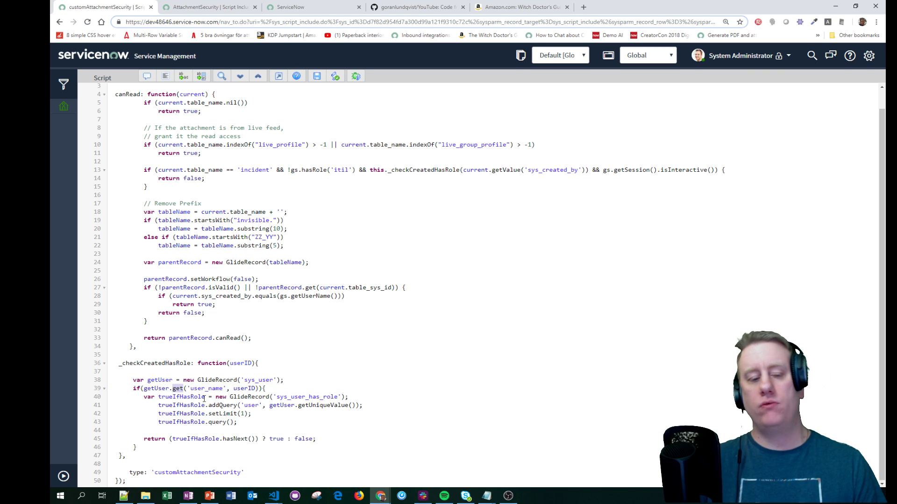
pyautogui.moveTo(190, 388); pyautogui.dragTo(256, 388)
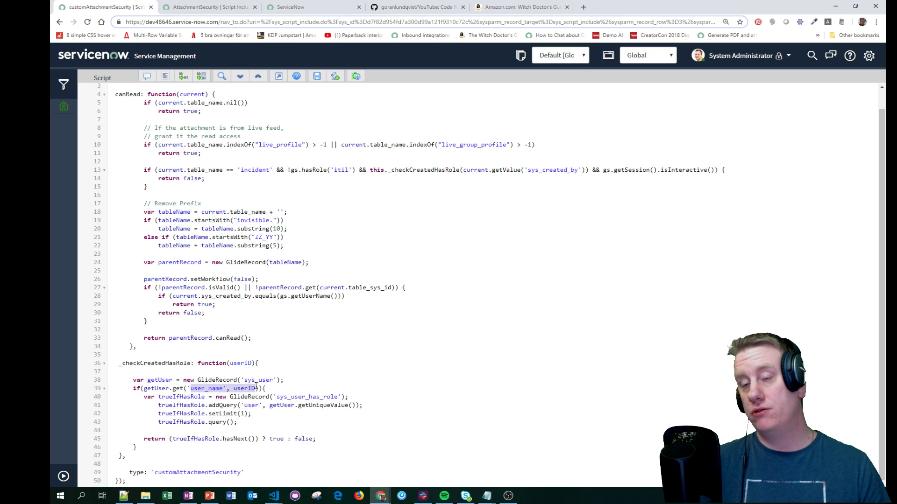
pyautogui.click(225, 388)
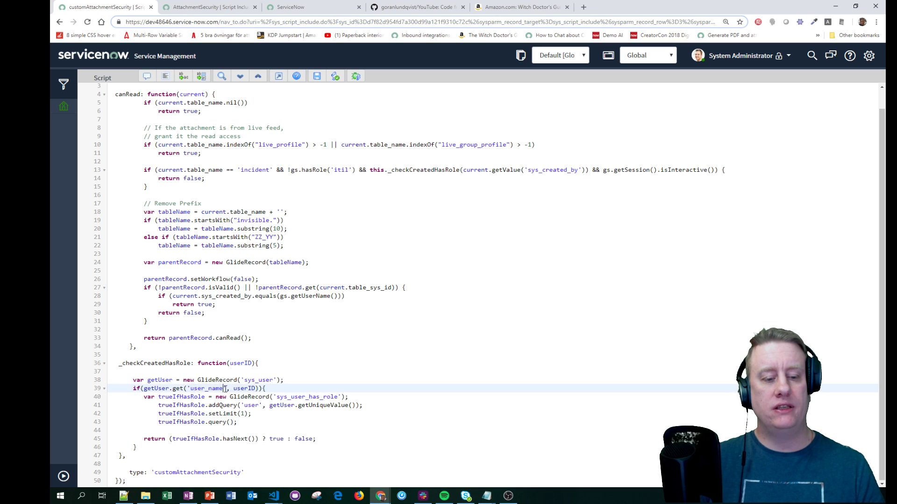
pyautogui.moveTo(190, 388); pyautogui.dragTo(224, 388)
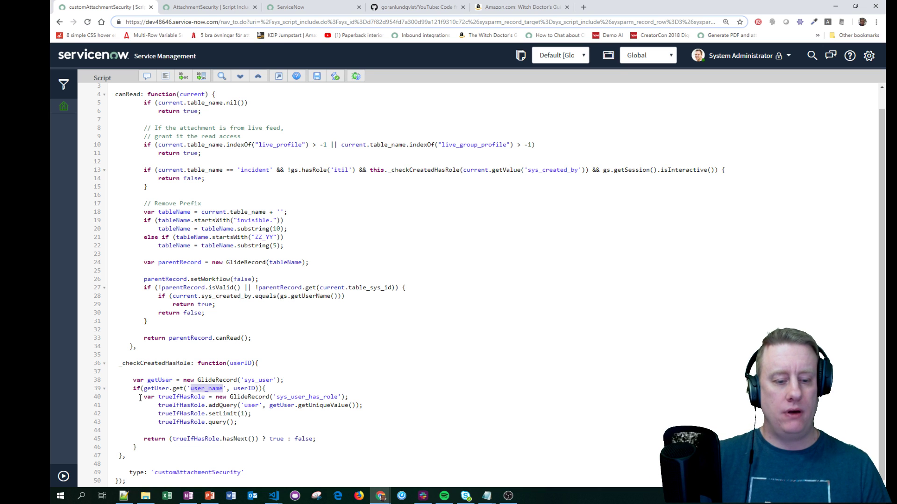
# Examine the sys_user_has_role query in _checkCreatedHasRole, including its user filter, setLimit(1) and query call.
pyautogui.moveTo(144, 397); pyautogui.dragTo(363, 396)
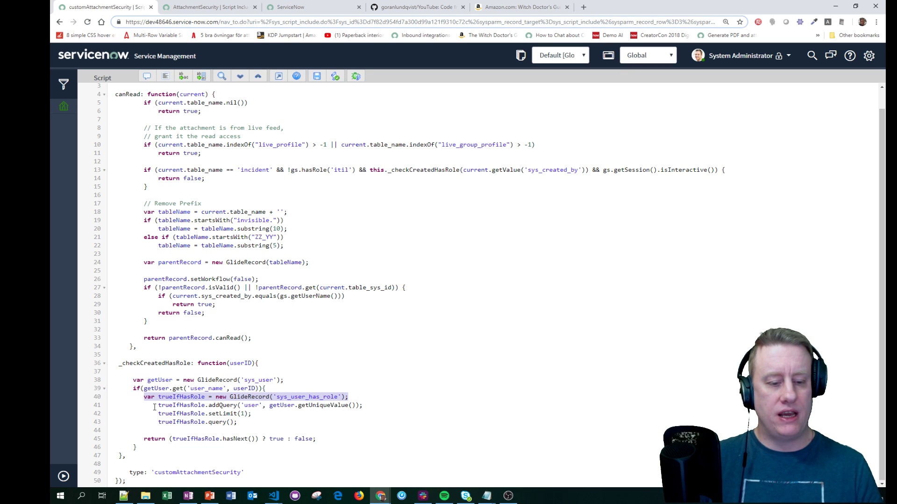
pyautogui.moveTo(155, 405); pyautogui.dragTo(362, 407)
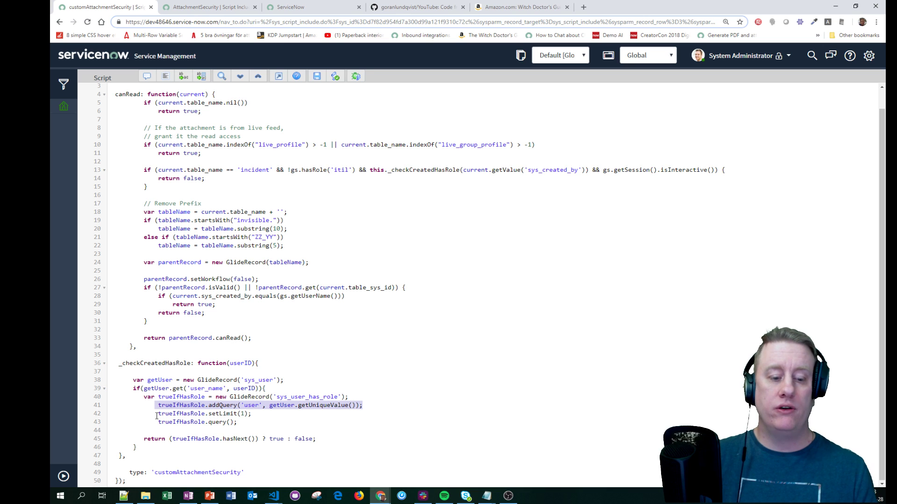
pyautogui.moveTo(157, 416); pyautogui.dragTo(251, 414)
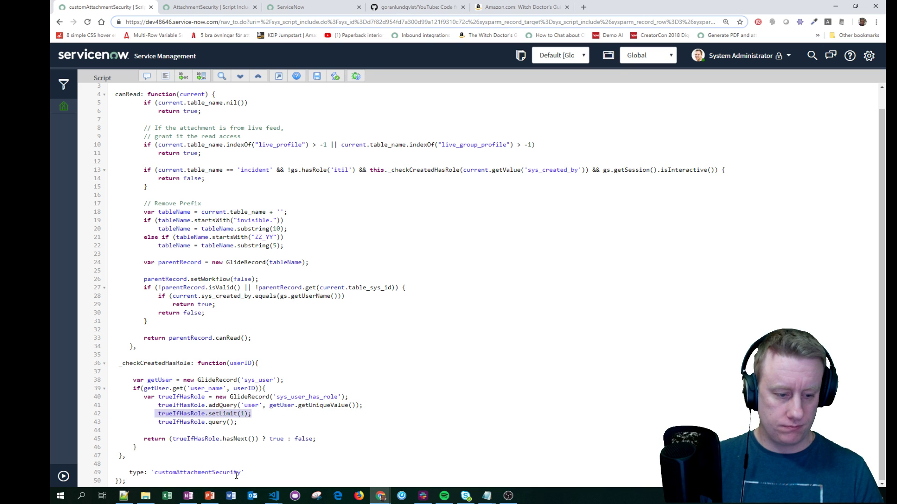
pyautogui.press('Down')
pyautogui.press('Home')
pyautogui.hotkey('shift', 'End')
pyautogui.hotkey('shift', 'Down')
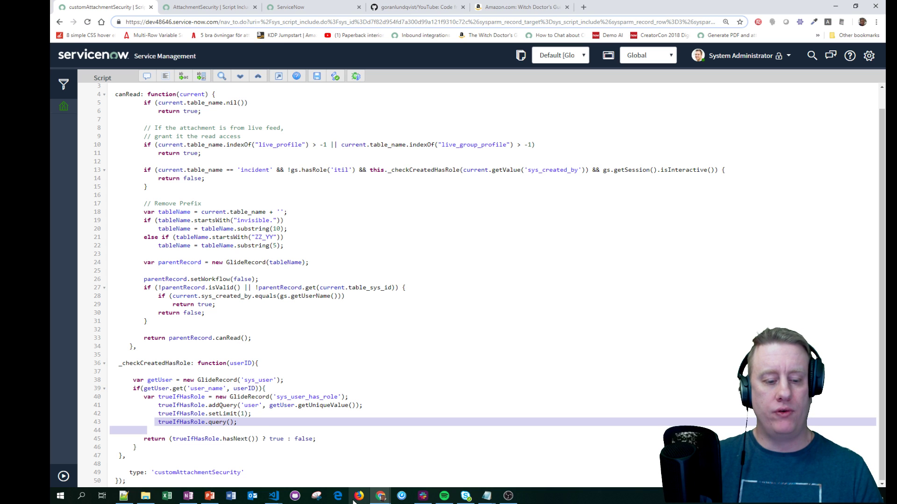
# Examine the return line of _checkCreatedHasRole, covering the hasNext condition and its true and false outcomes.
pyautogui.click(251, 439)
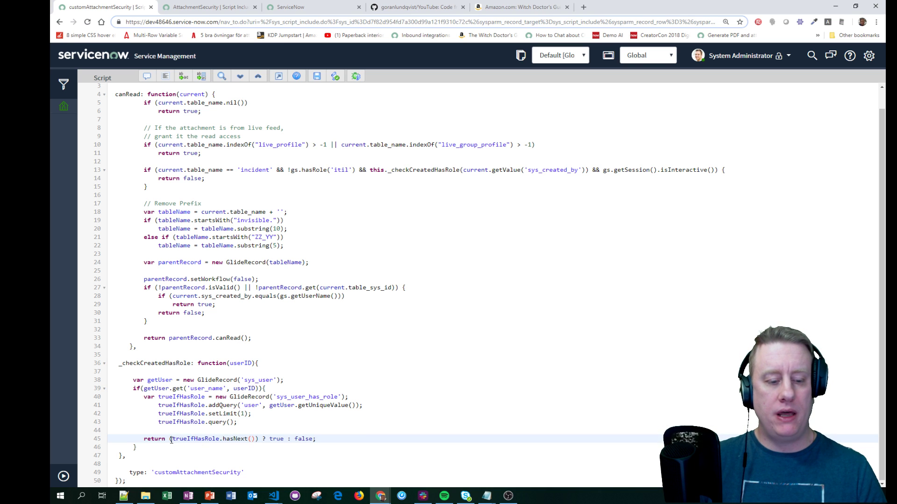
pyautogui.moveTo(171, 440); pyautogui.dragTo(257, 439)
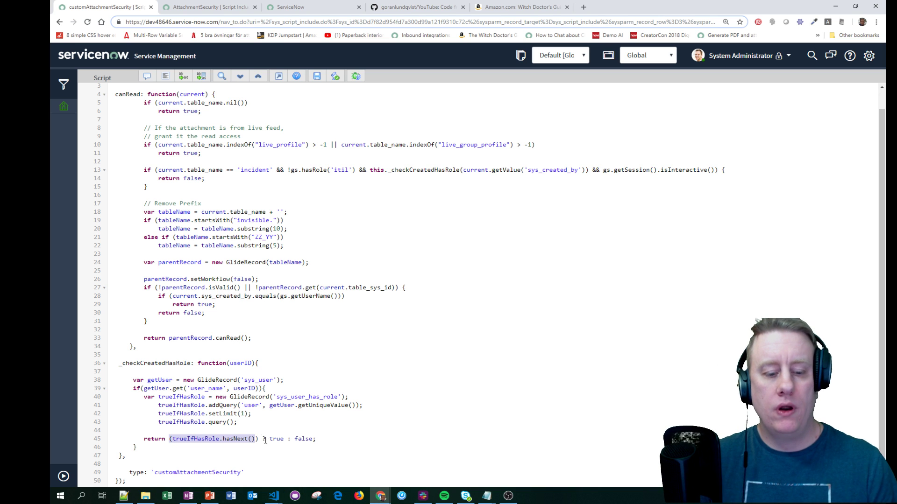
pyautogui.moveTo(266, 440); pyautogui.dragTo(283, 439)
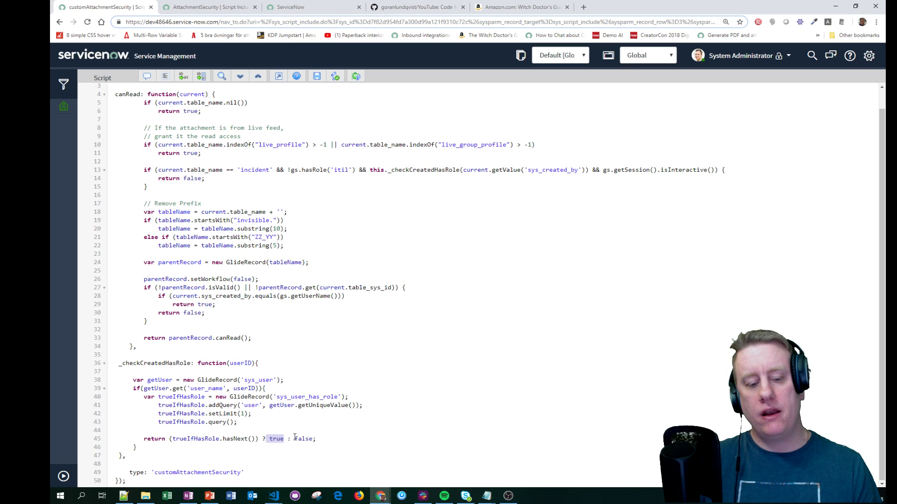
pyautogui.doubleClick(303, 439)
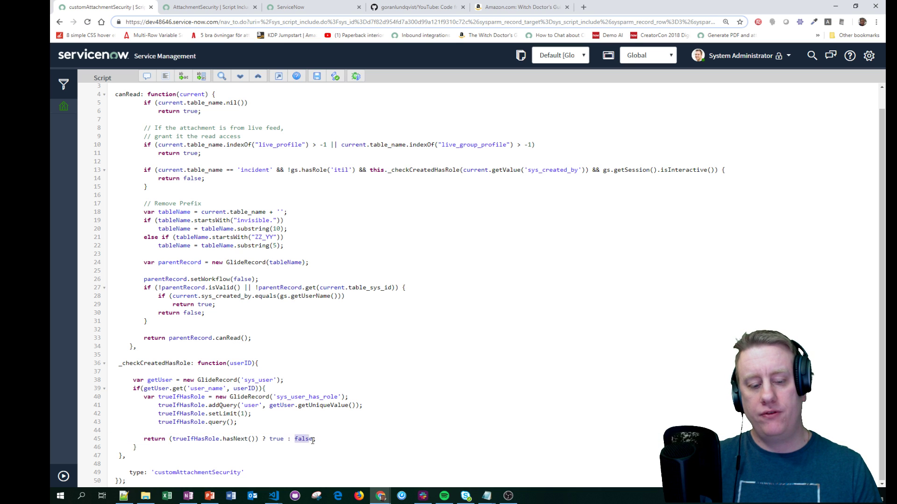
# Examine how canRead calls _checkCreatedHasRole with sys_created_by in the incident condition and the return false statement inside it.
pyautogui.moveTo(381, 497)
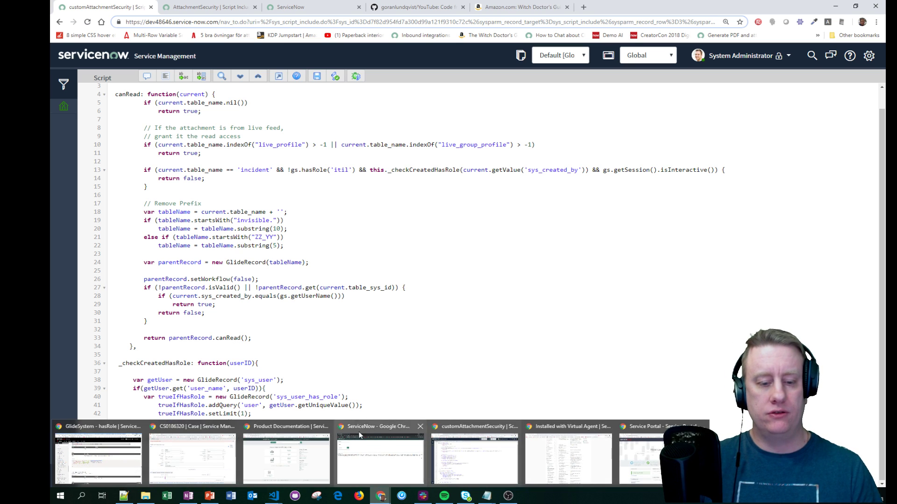
pyautogui.click(392, 363)
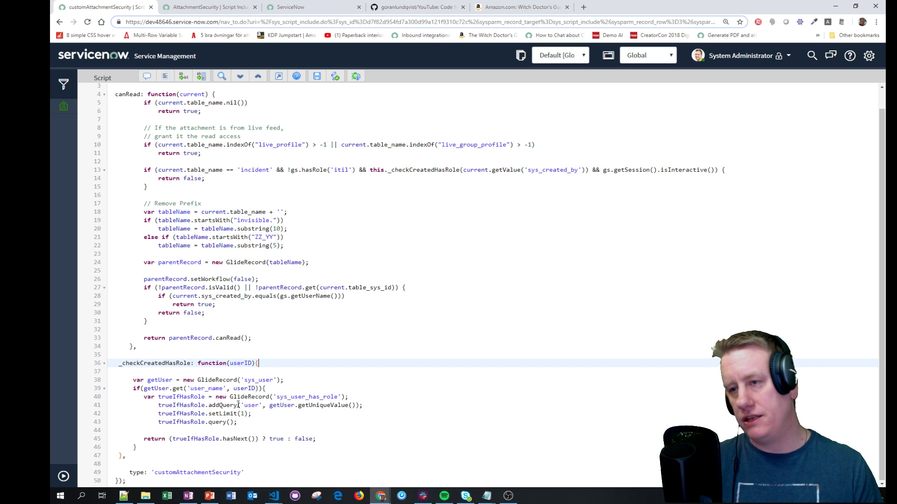
pyautogui.scroll(1, 345, 458)
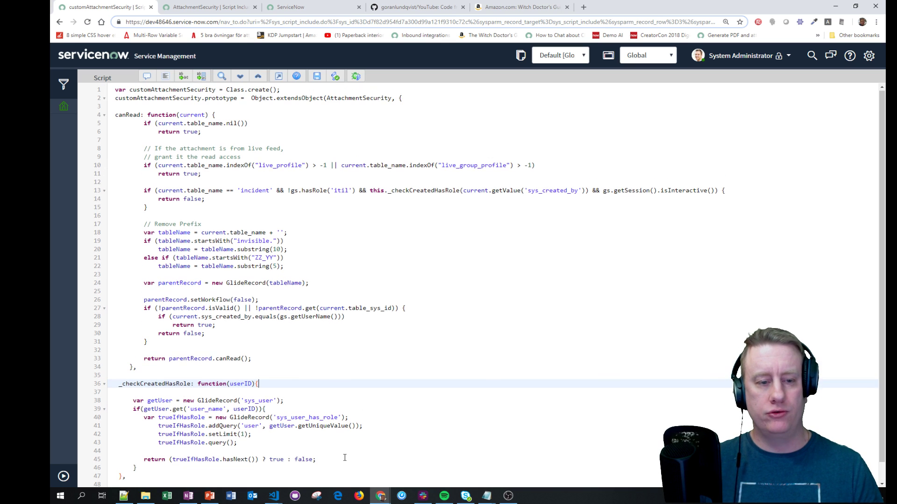
pyautogui.moveTo(370, 192); pyautogui.dragTo(589, 192)
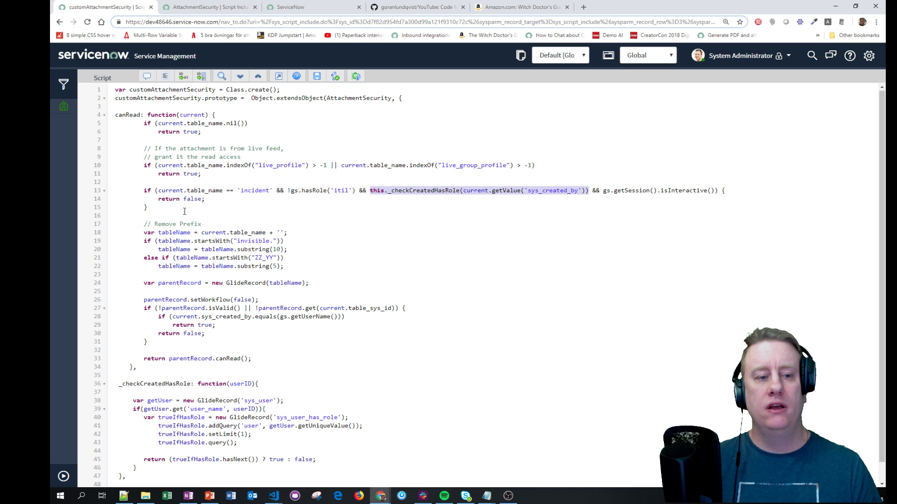
pyautogui.moveTo(158, 199); pyautogui.dragTo(216, 199)
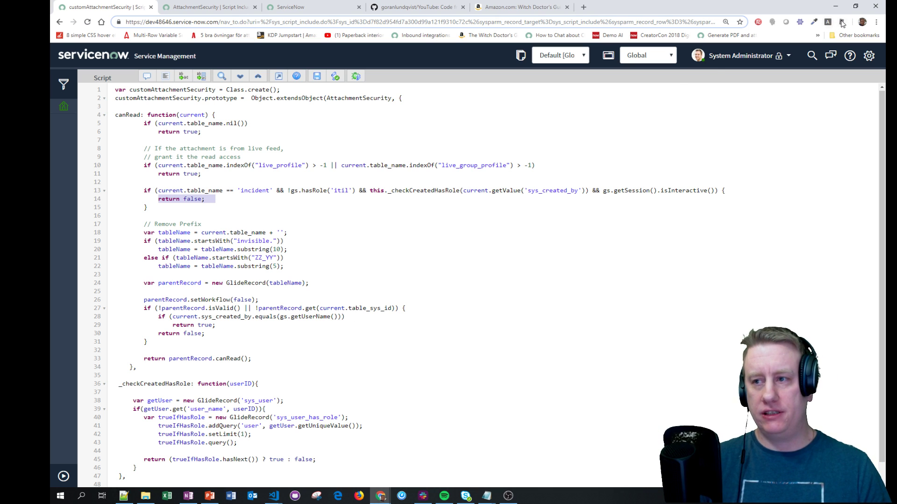
# Load dev48646.service-now.com in a new incognito browser window.
pyautogui.click(876, 22)
pyautogui.click(836, 57)
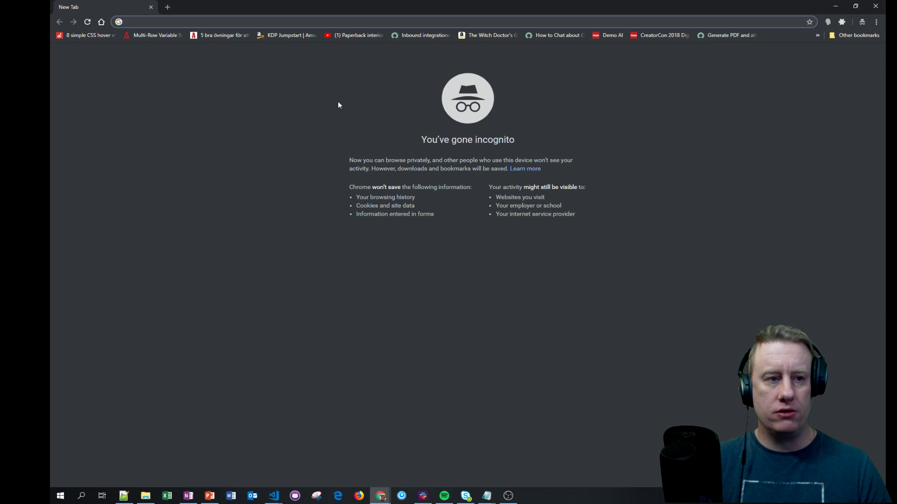
pyautogui.write('dev48646.service-now.com')
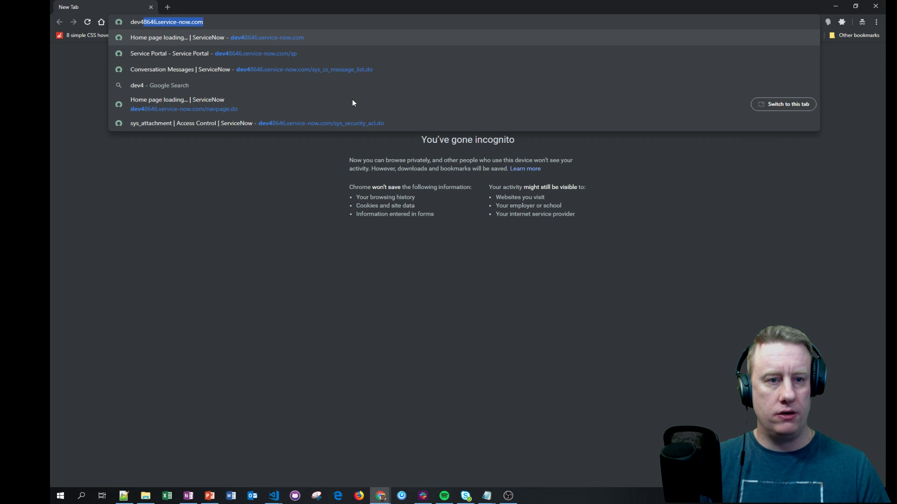
pyautogui.press('Return')
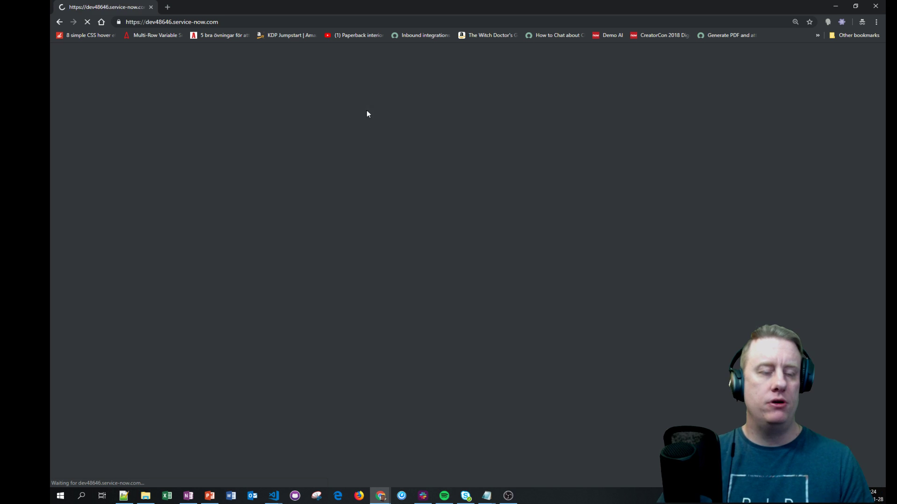
# Return to the administrator session, list the incidents with incident.list and open incident INC0000051.
pyautogui.hotkey('alt', 'Tab')
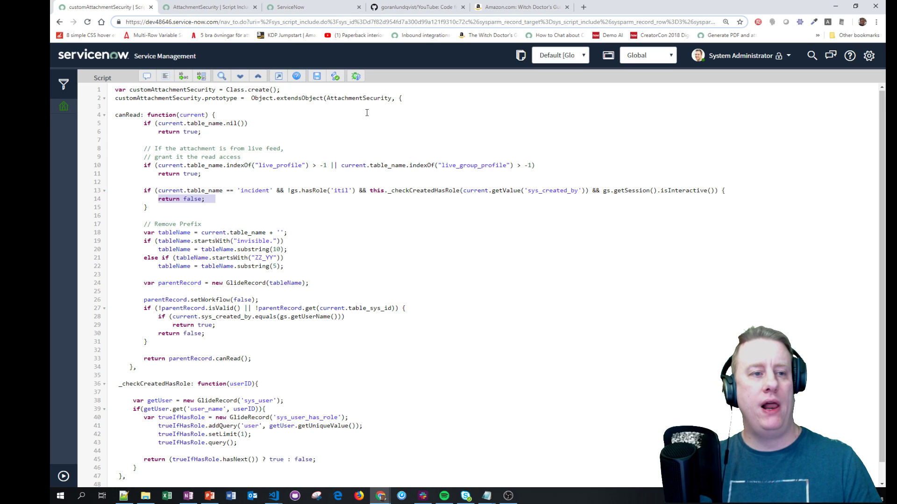
pyautogui.click(63, 476)
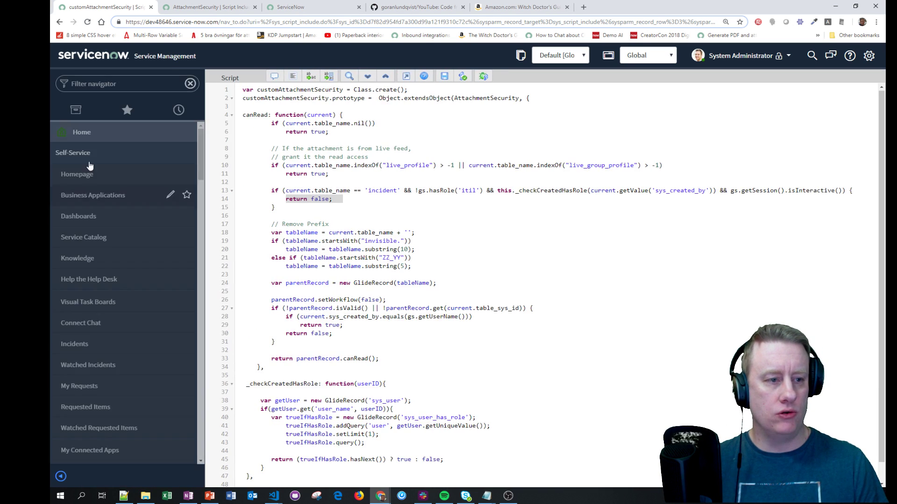
pyautogui.click(107, 84)
pyautogui.write('incid')
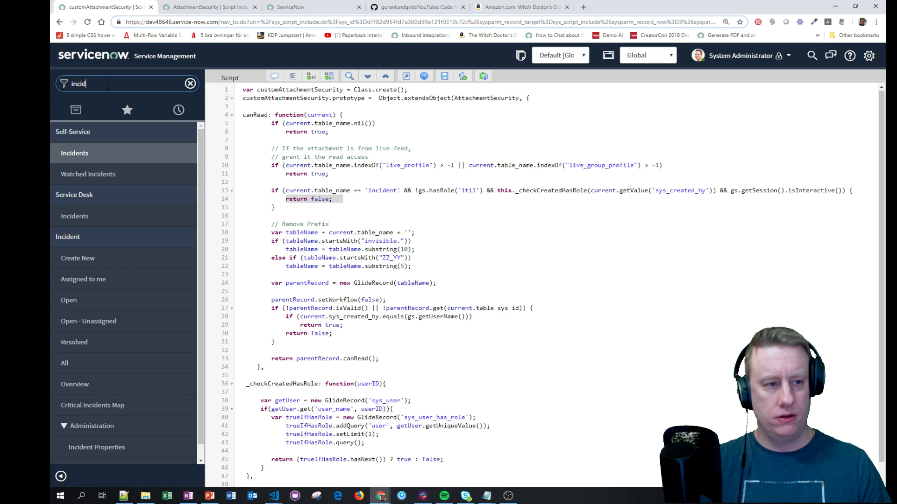
pyautogui.write('ent.list')
pyautogui.press('Return')
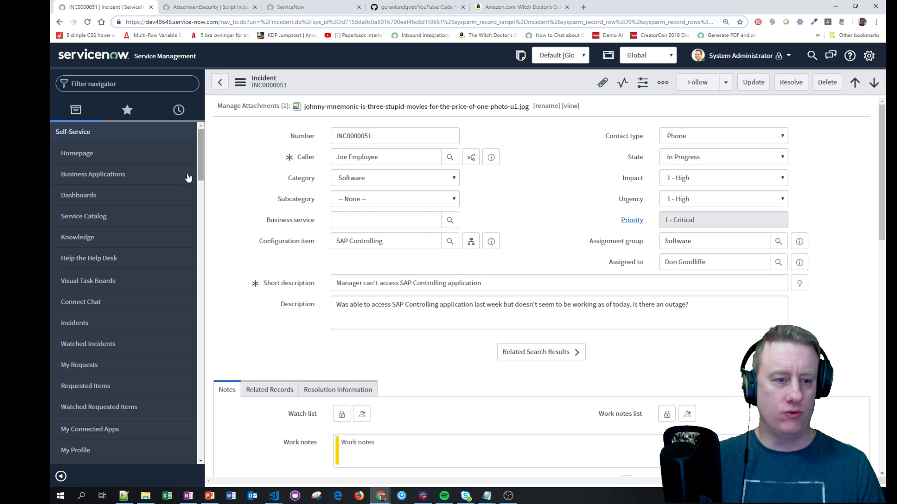
# Filter the access controls by the name sys_attachment and open the sys_attachment read rule.
pyautogui.click(122, 83)
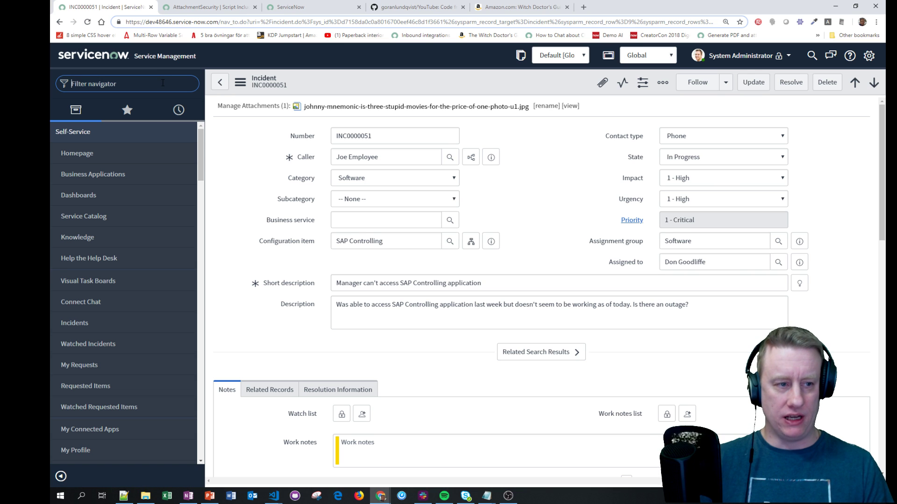
pyautogui.write('acl')
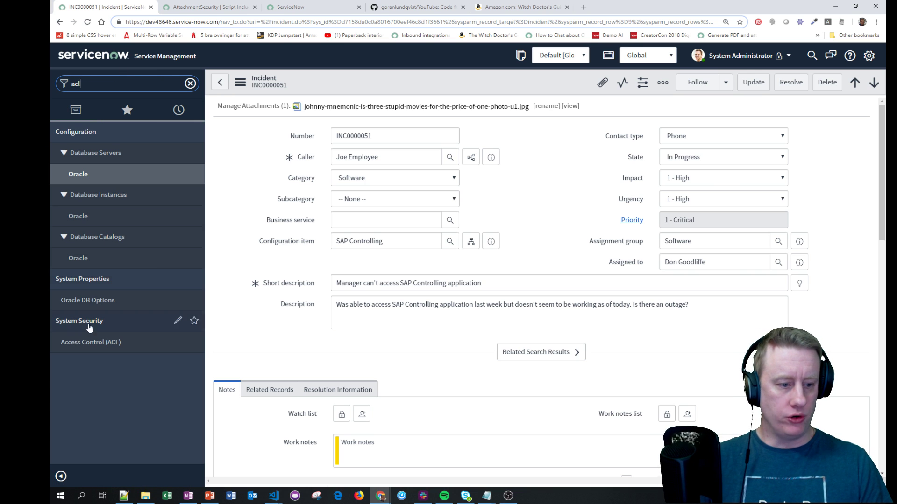
pyautogui.click(93, 342)
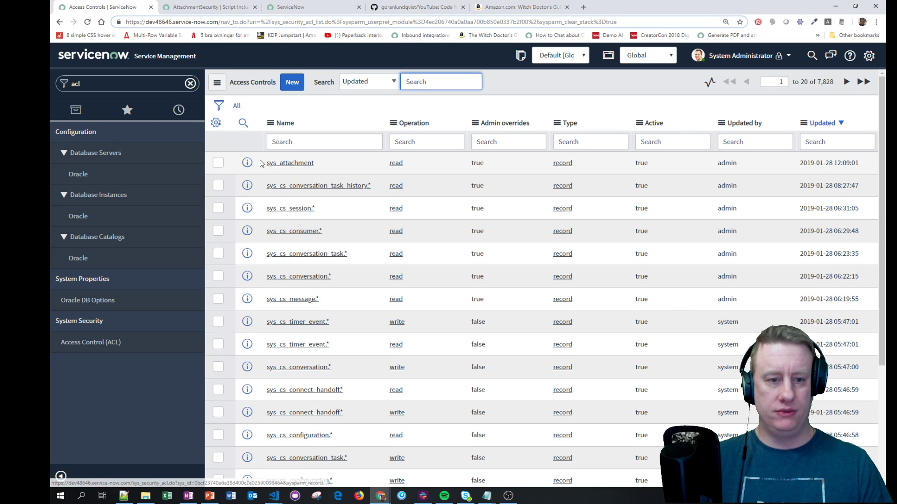
pyautogui.click(319, 141)
pyautogui.write('sys_')
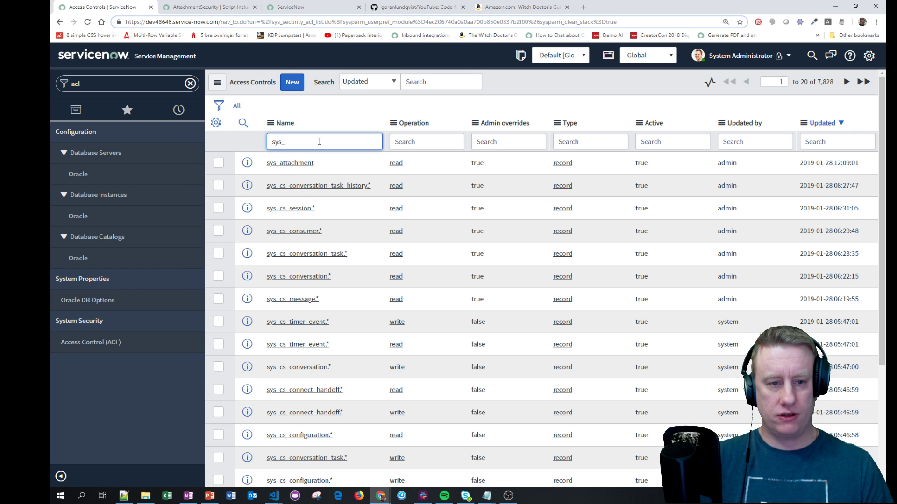
pyautogui.write('attachment')
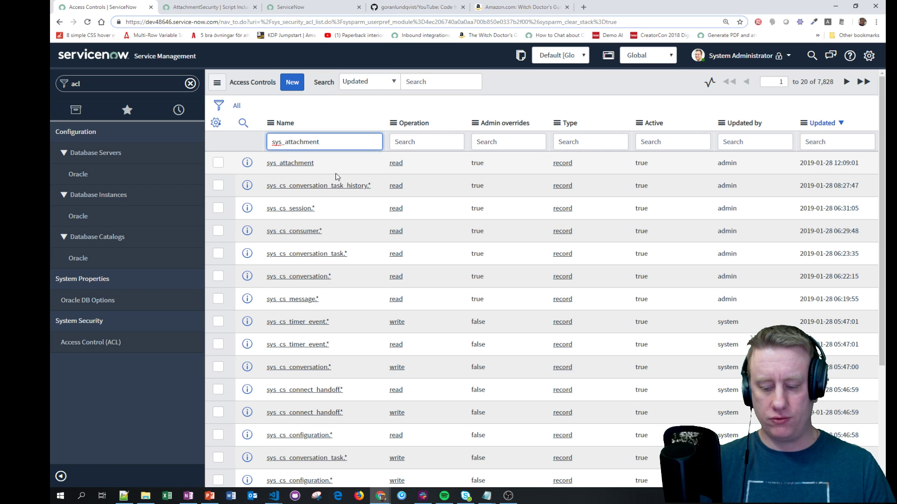
pyautogui.press('Return')
pyautogui.moveTo(387, 167); pyautogui.dragTo(276, 164)
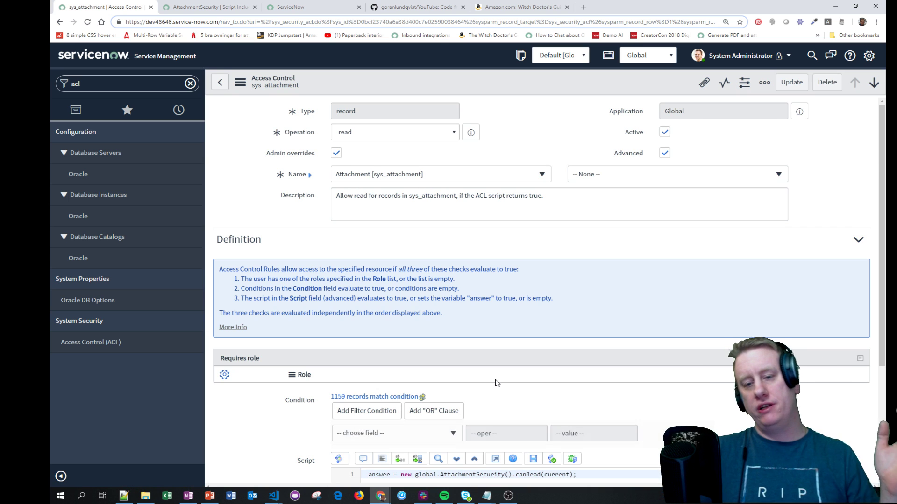
# Make the sys_attachment read rule's script call customAttachmentSecurity instead of AttachmentSecurity, and save the record.
pyautogui.scroll(-2, 537, 367)
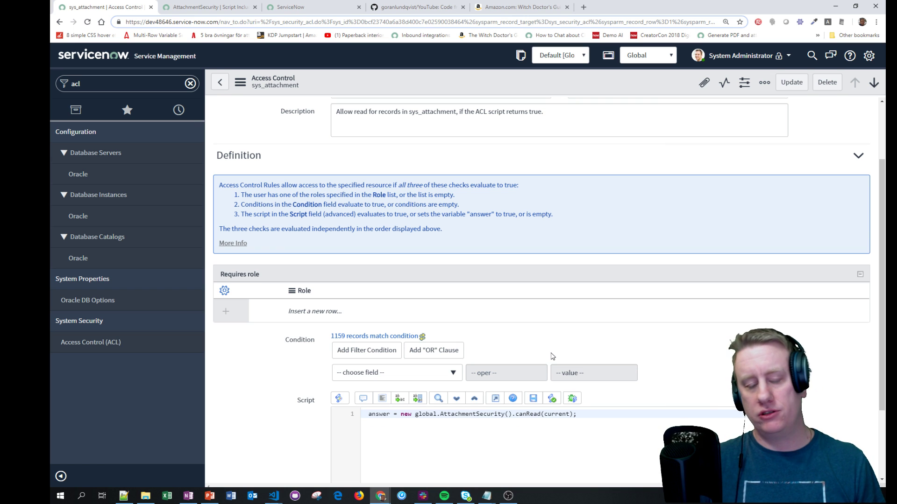
pyautogui.scroll(1, 569, 337)
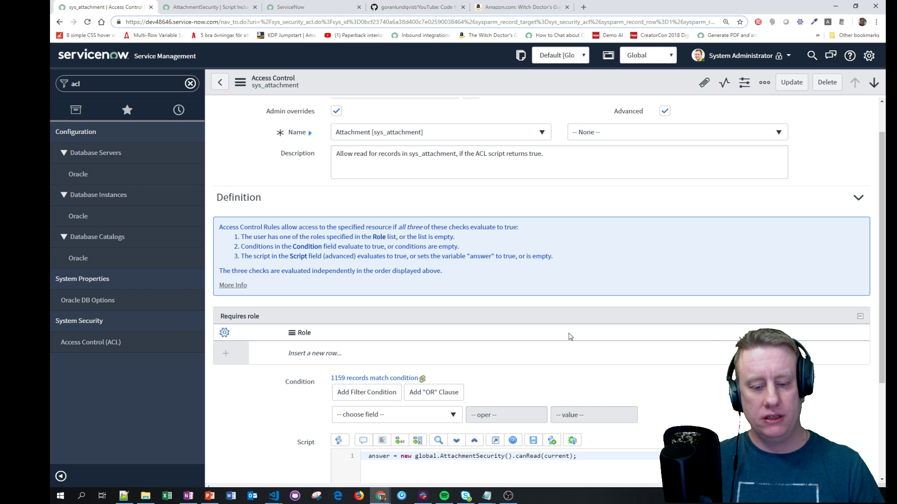
pyautogui.click(441, 456)
pyautogui.write('custom')
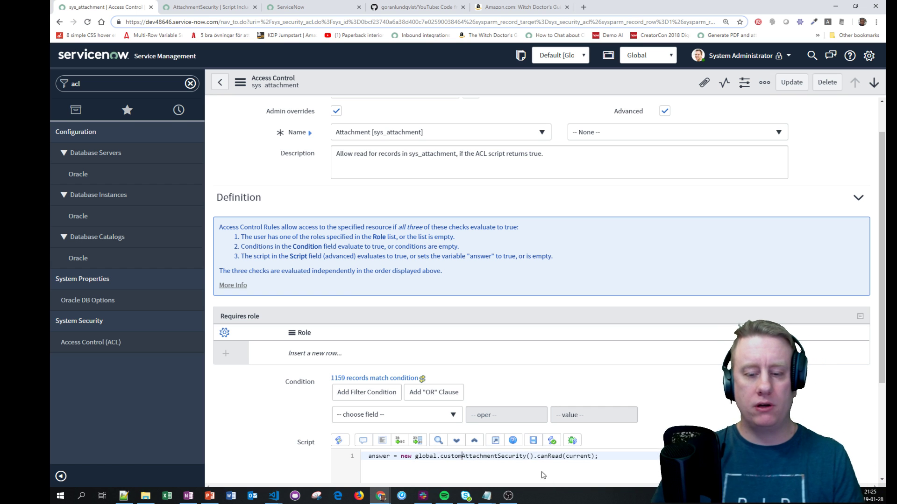
pyautogui.rightClick(529, 83)
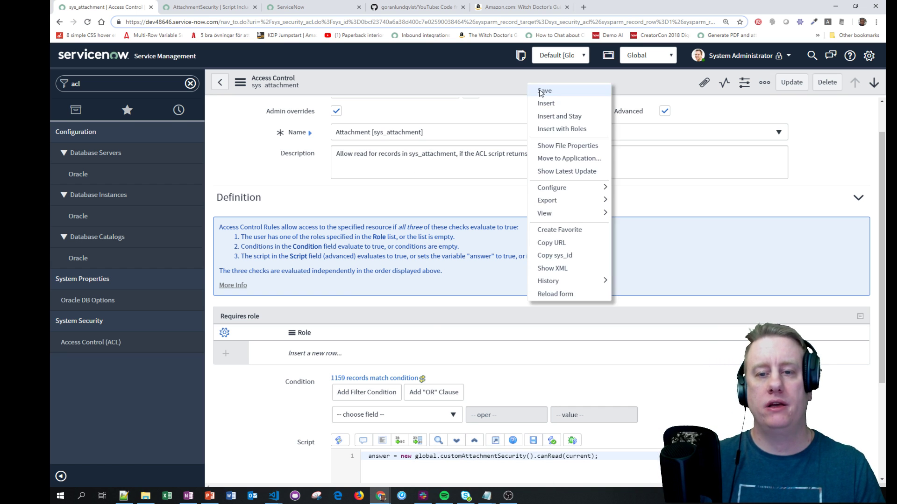
pyautogui.click(543, 90)
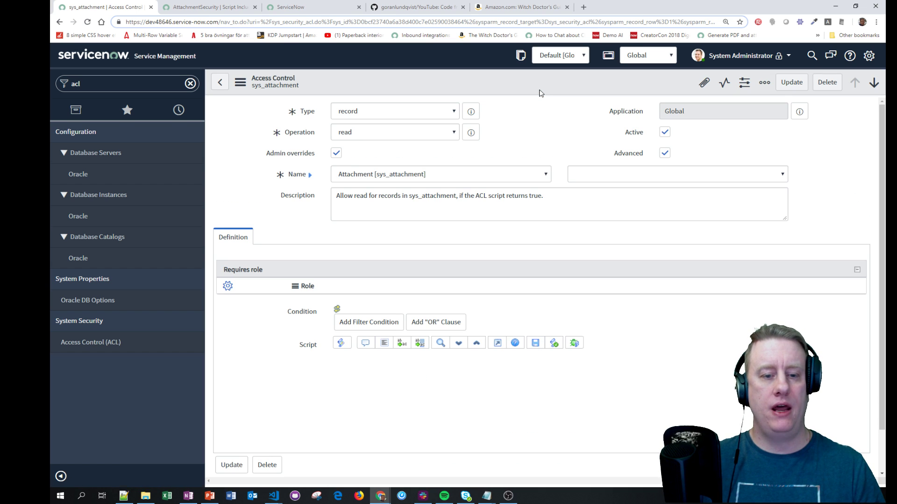
# Close the AttachmentSecurity script include and open the recently visited customAttachmentSecurity in a separate tab to examine its incident condition block.
pyautogui.click(210, 7)
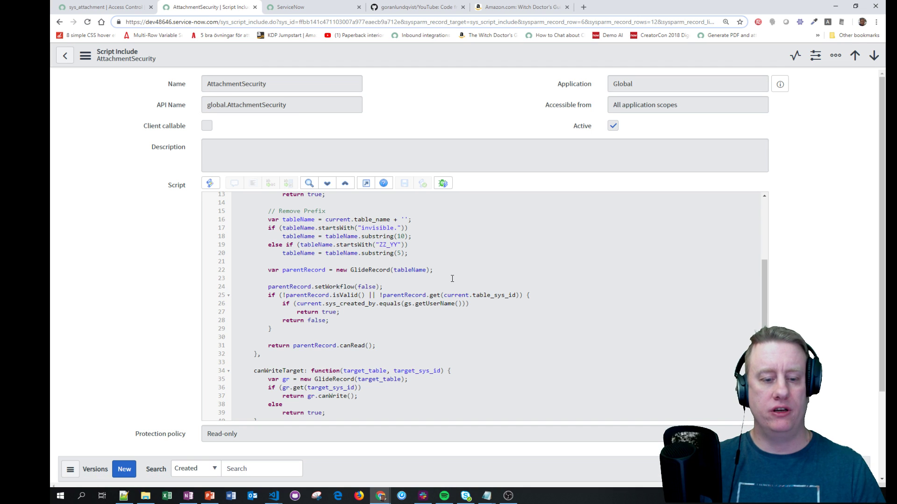
pyautogui.scroll(1, 405, 301)
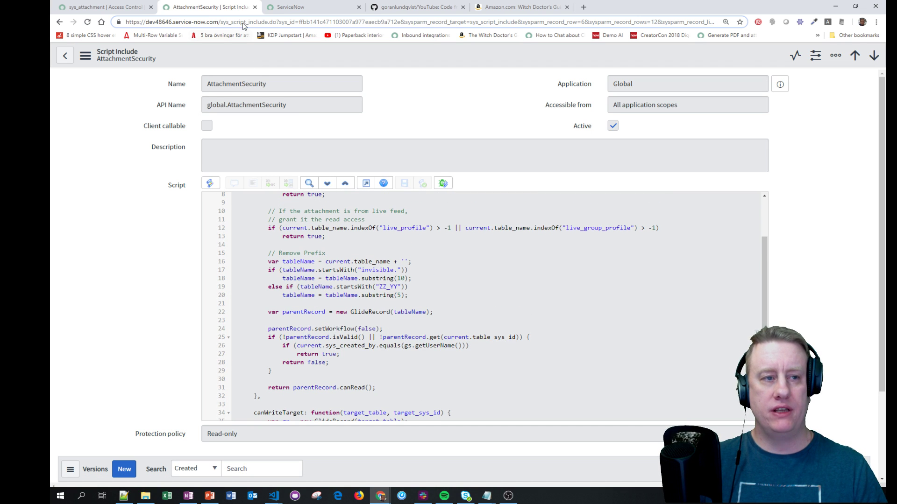
pyautogui.click(254, 7)
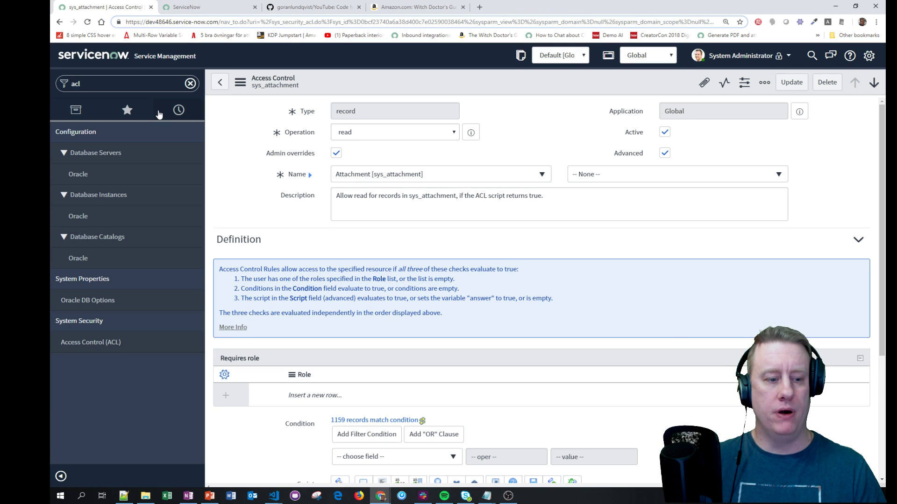
pyautogui.click(177, 111)
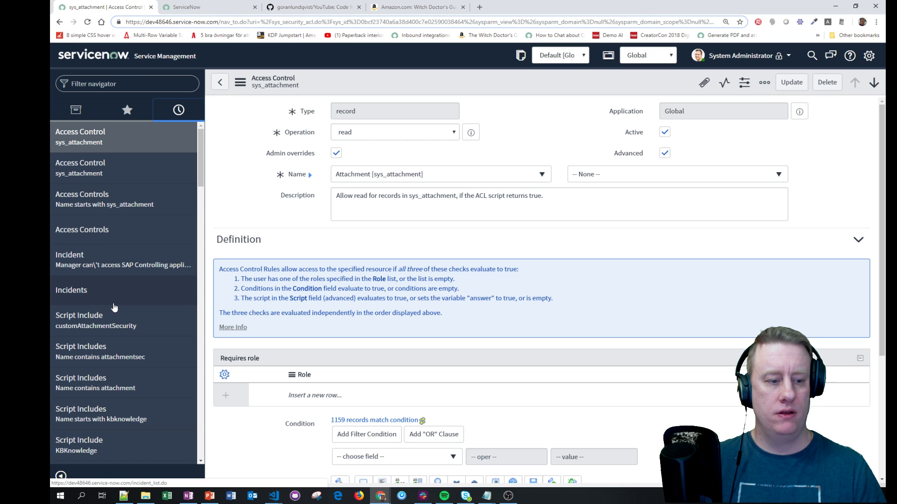
pyautogui.middleClick(113, 329)
pyautogui.hotkey('ctrl', 'Tab')
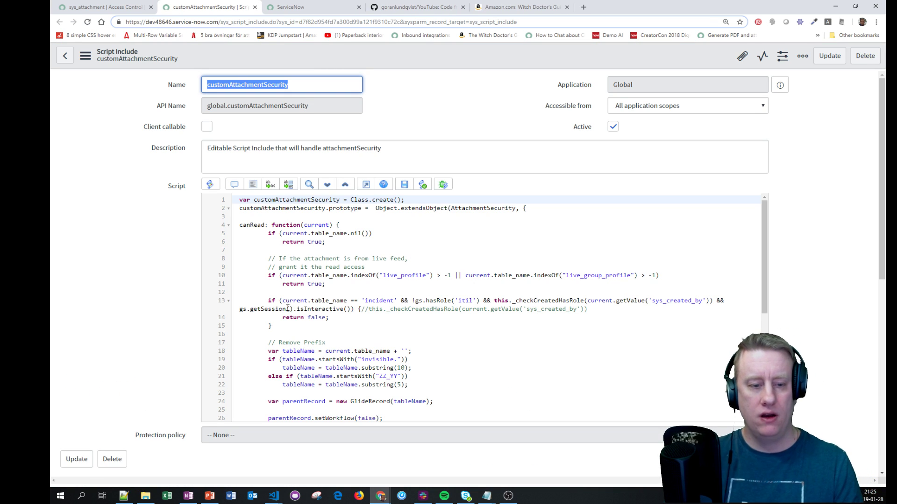
pyautogui.moveTo(269, 301); pyautogui.dragTo(273, 326)
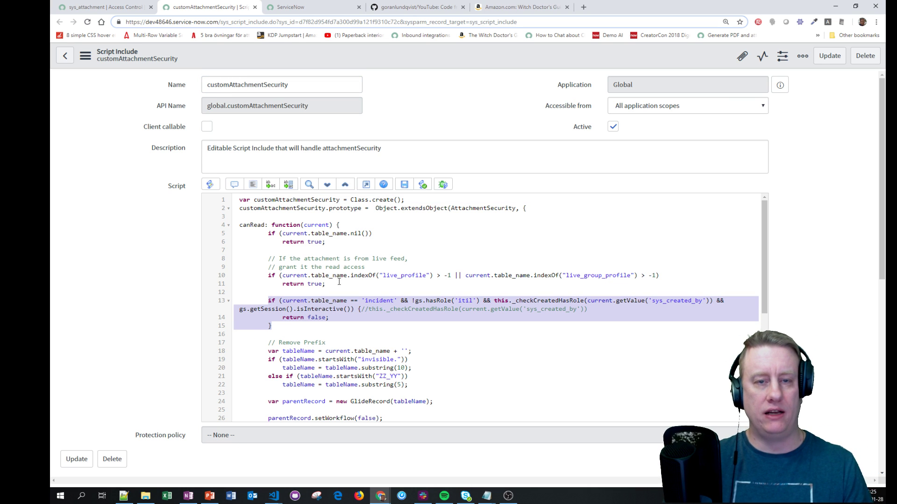
# Go back to the tab with the access control and reopen incident INC0000051 there from the recent history.
pyautogui.click(99, 7)
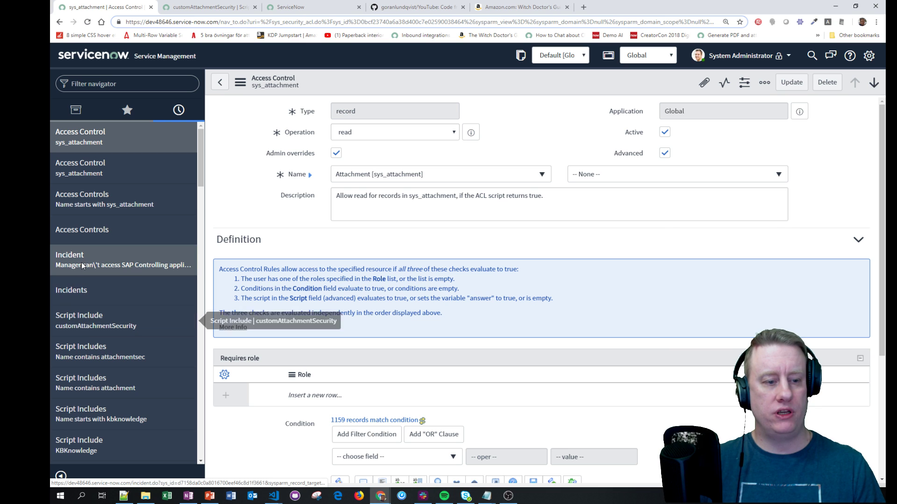
pyautogui.click(541, 173)
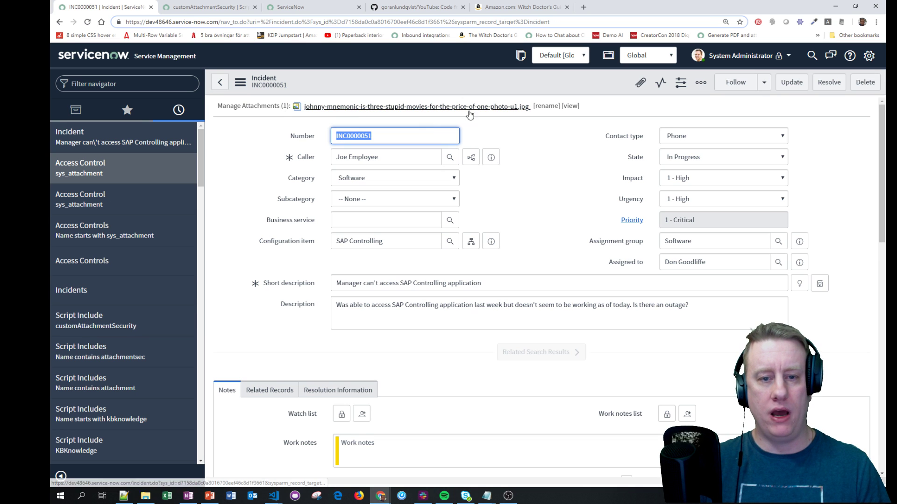
# Switch to the incognito session and log in to ServiceNow as employee with the account password.
pyautogui.hotkey('alt', 'Tab')
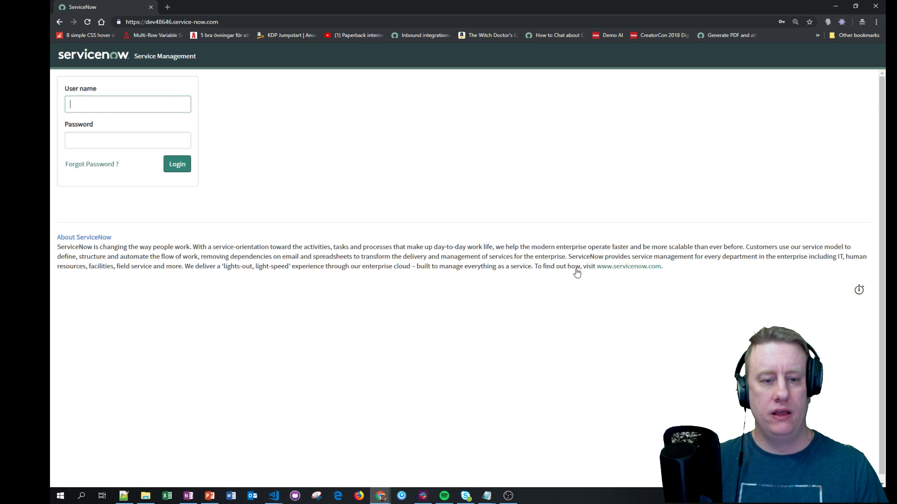
pyautogui.write('e')
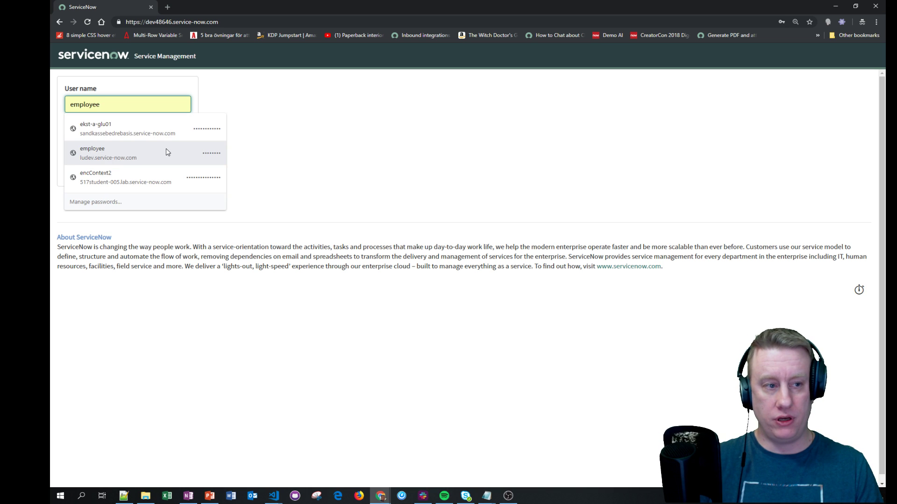
pyautogui.write('mployee')
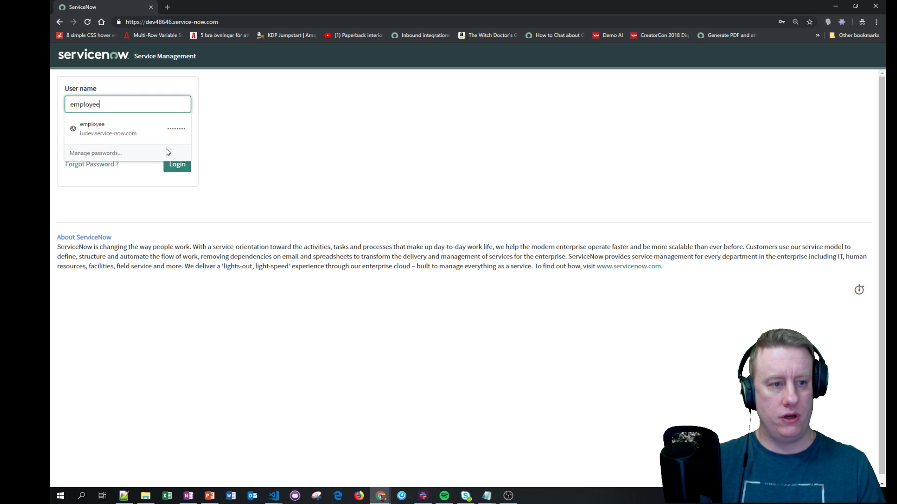
pyautogui.press('Tab')
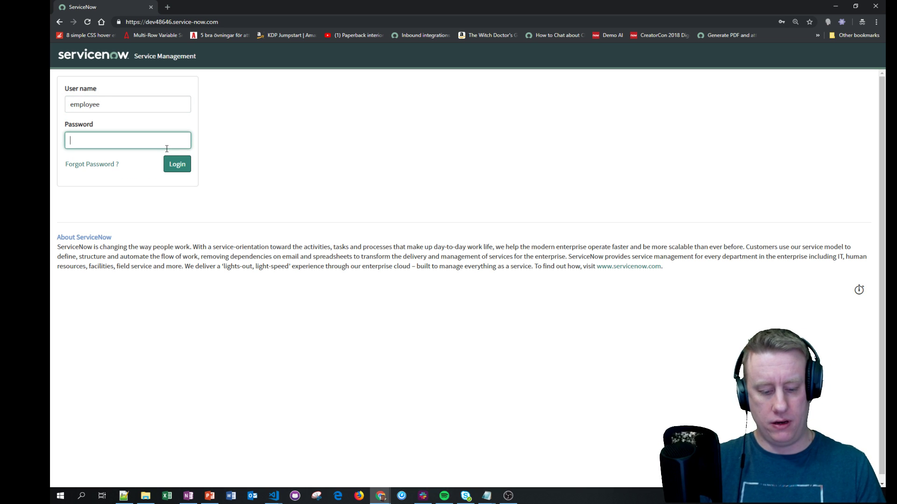
pyautogui.hotkey('ctrl', 'a')
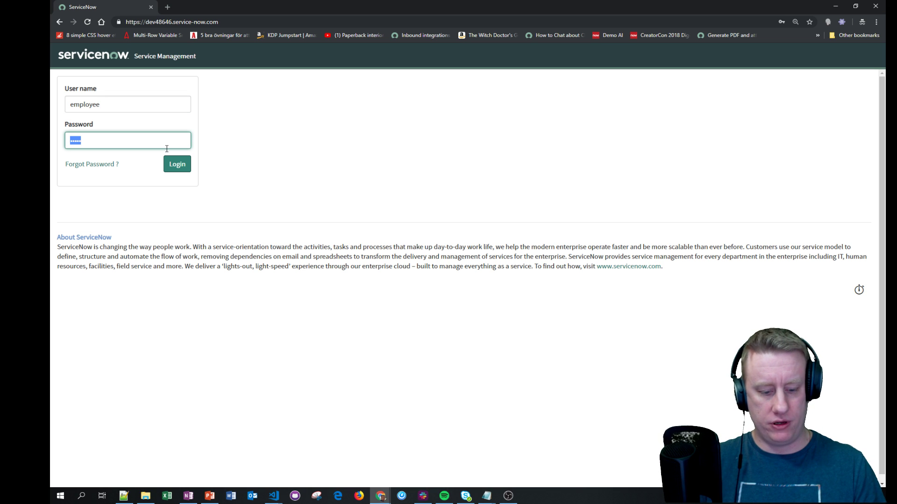
pyautogui.write('••')
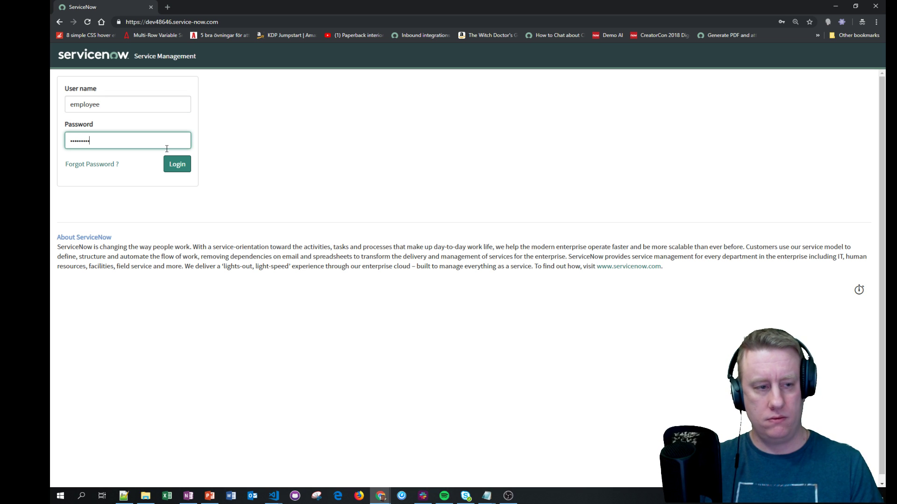
pyautogui.press('Return')
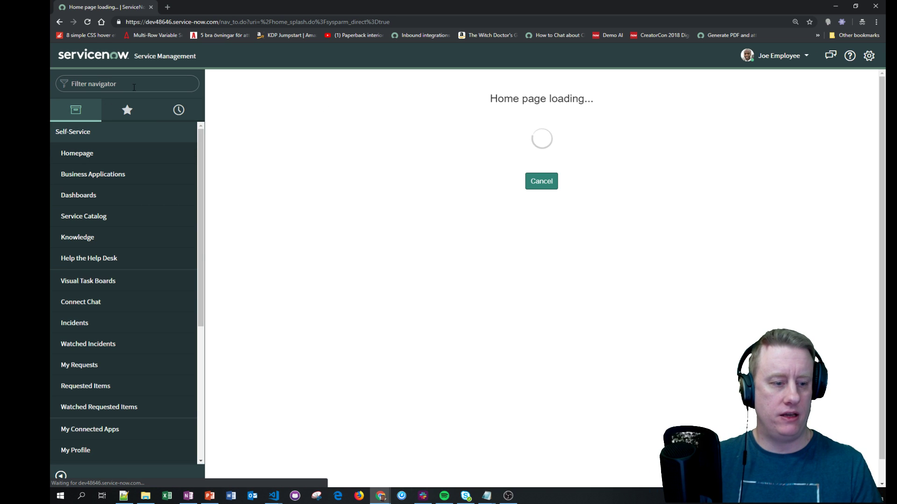
# Open INC0000051 from the employee's incidents and attach the image flow designer search.JPG to it.
pyautogui.click(93, 322)
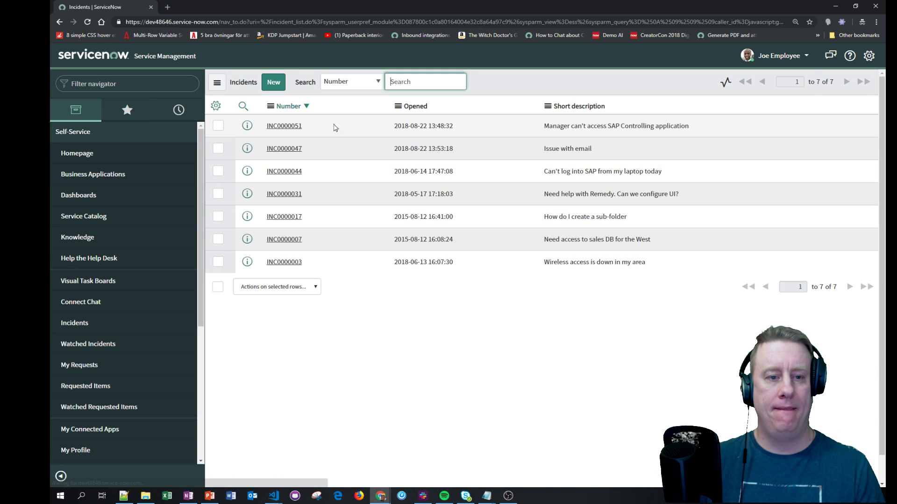
pyautogui.click(289, 125)
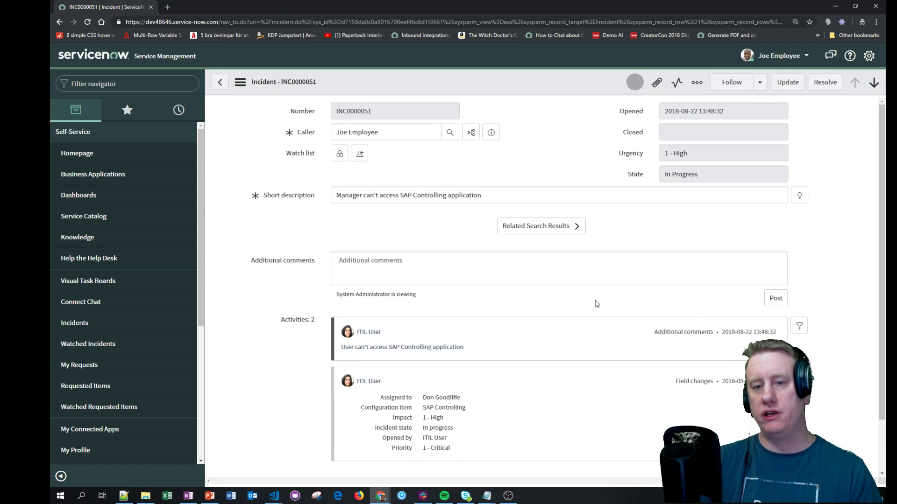
pyautogui.click(657, 83)
pyautogui.click(433, 125)
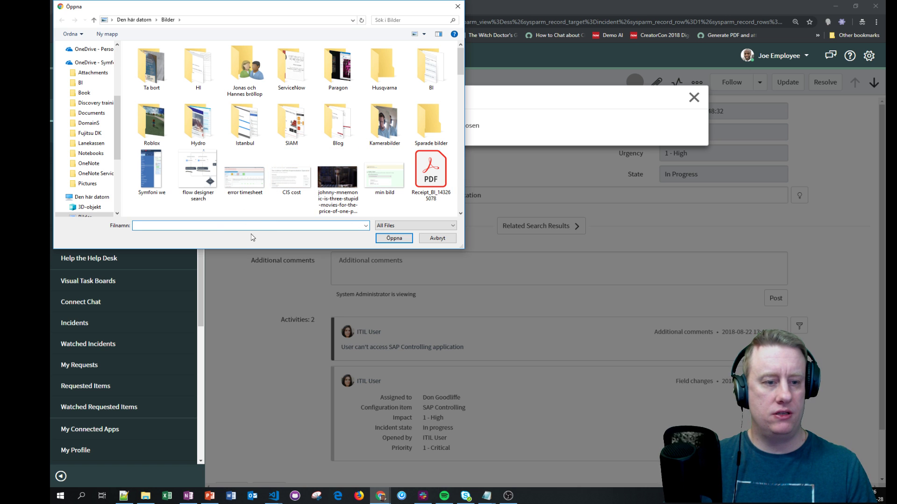
pyautogui.doubleClick(198, 172)
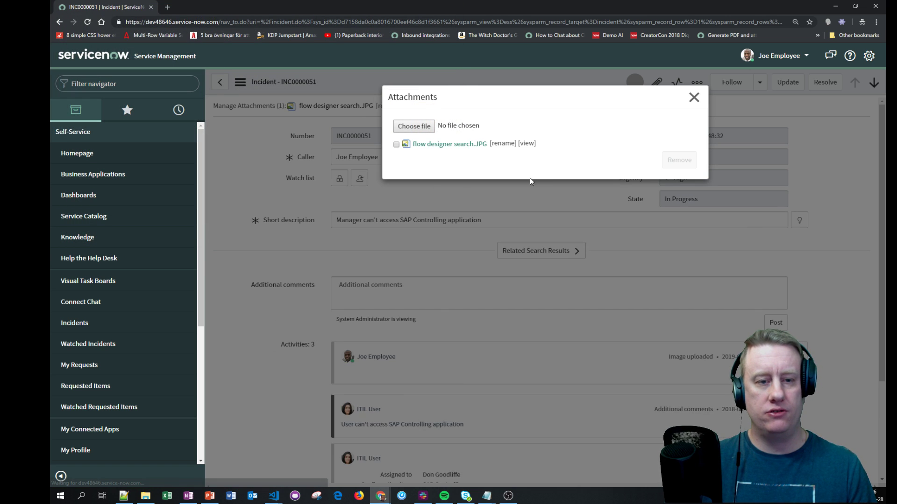
pyautogui.click(693, 98)
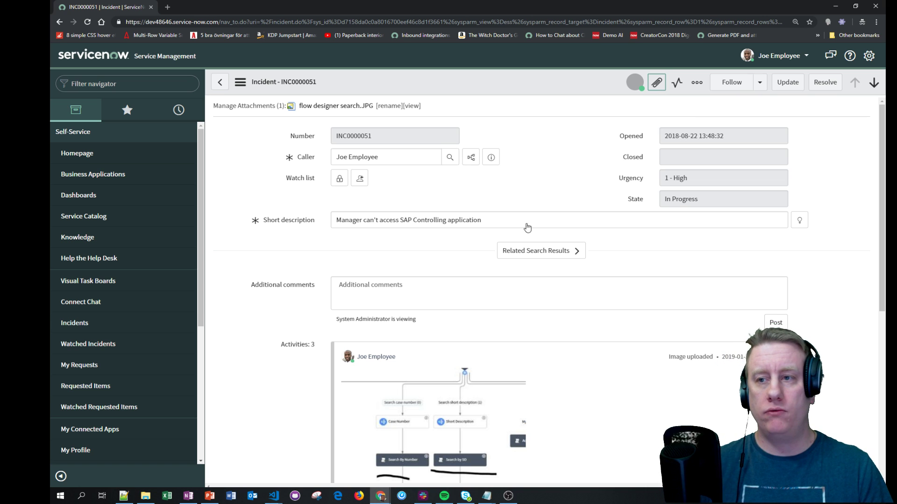
# Return to the administrator session and examine the customAttachmentSecurity script, including the AttachmentSecurity class it extends and its _checkCreatedHasRole function.
pyautogui.click(835, 9)
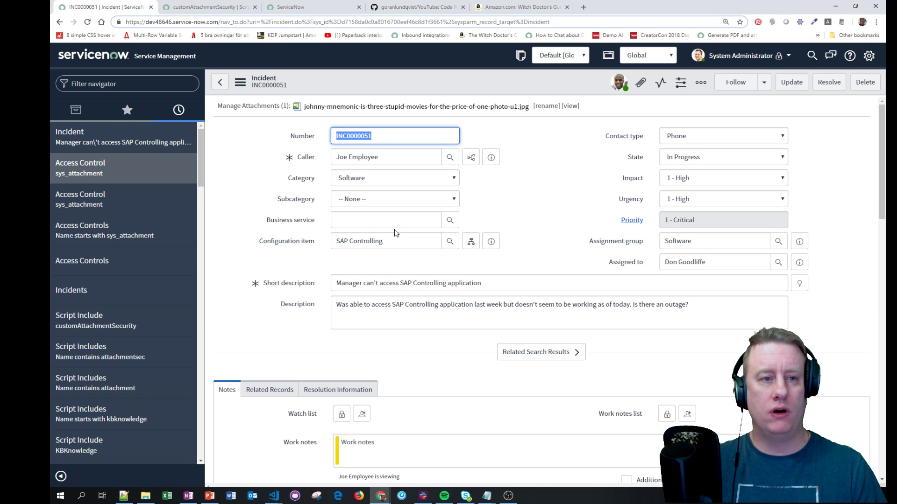
pyautogui.click(215, 8)
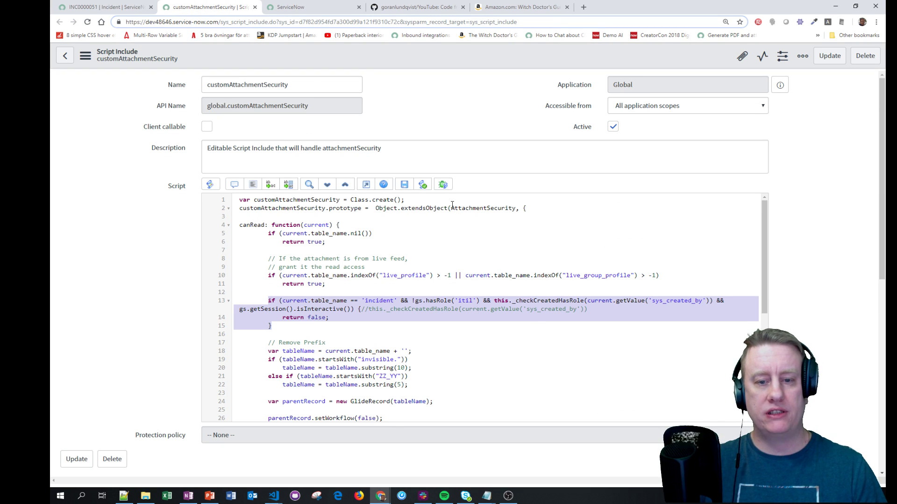
pyautogui.moveTo(452, 208); pyautogui.dragTo(516, 210)
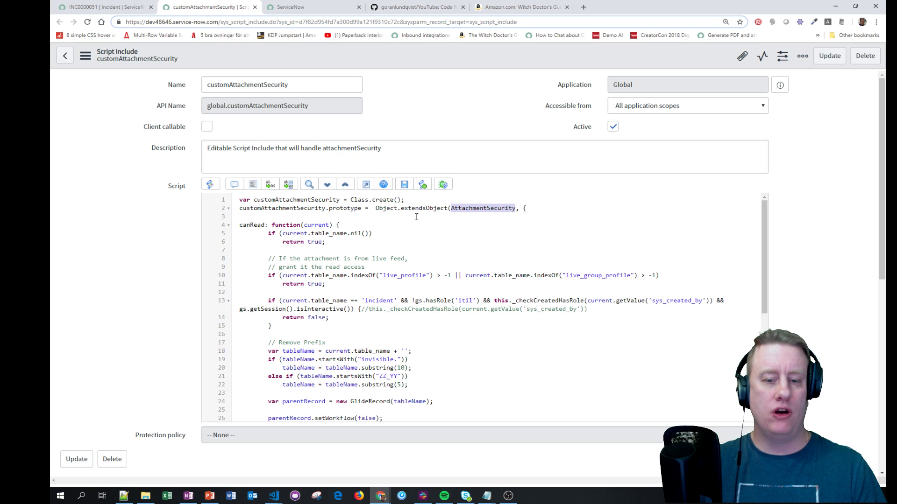
pyautogui.scroll(-5, 455, 344)
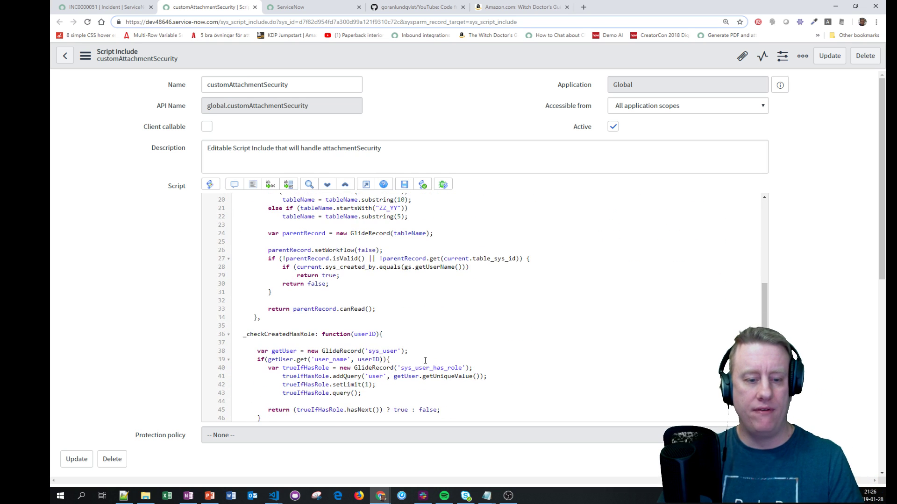
pyautogui.scroll(-1, 337, 371)
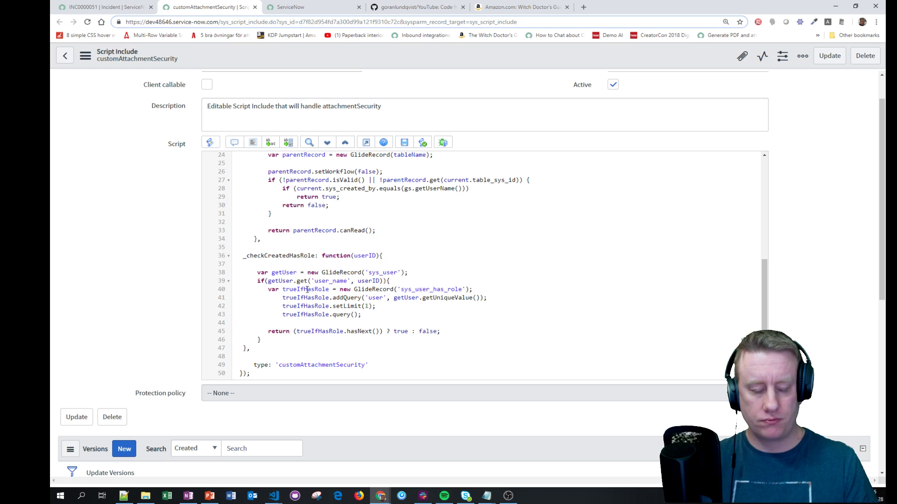
pyautogui.scroll(6, 307, 289)
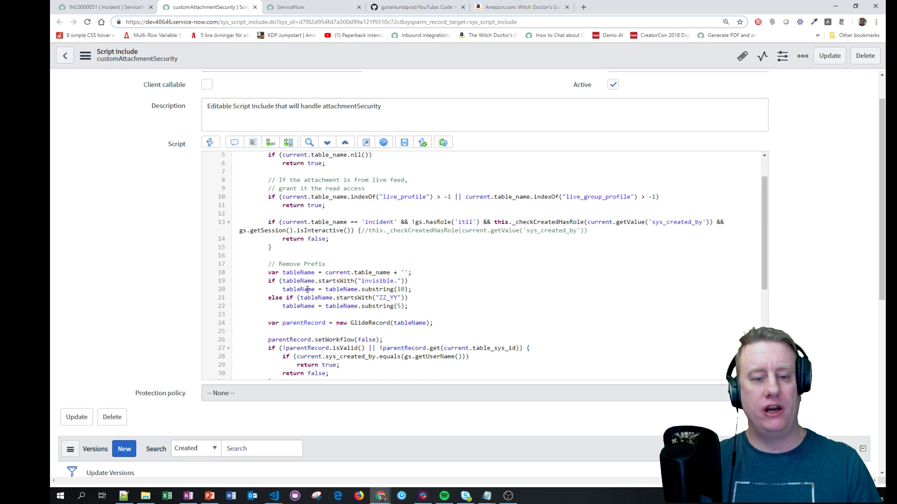
pyautogui.scroll(1, 477, 264)
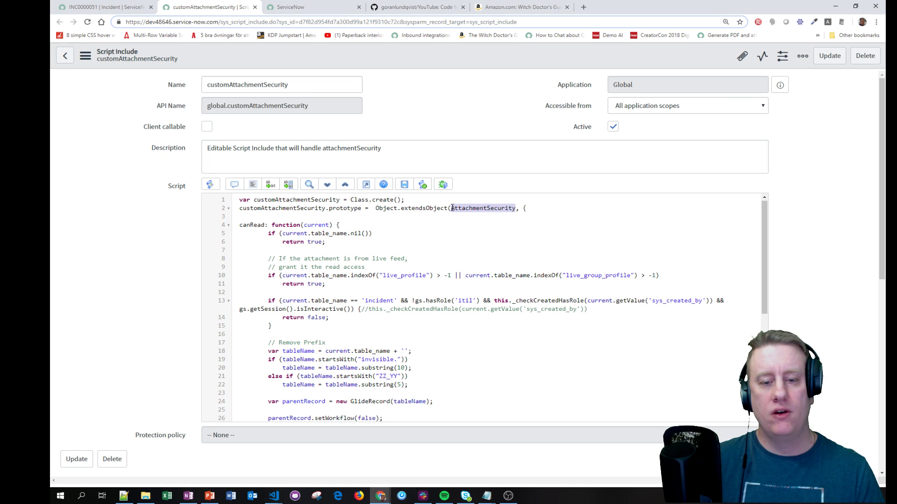
pyautogui.moveTo(451, 208); pyautogui.dragTo(516, 208)
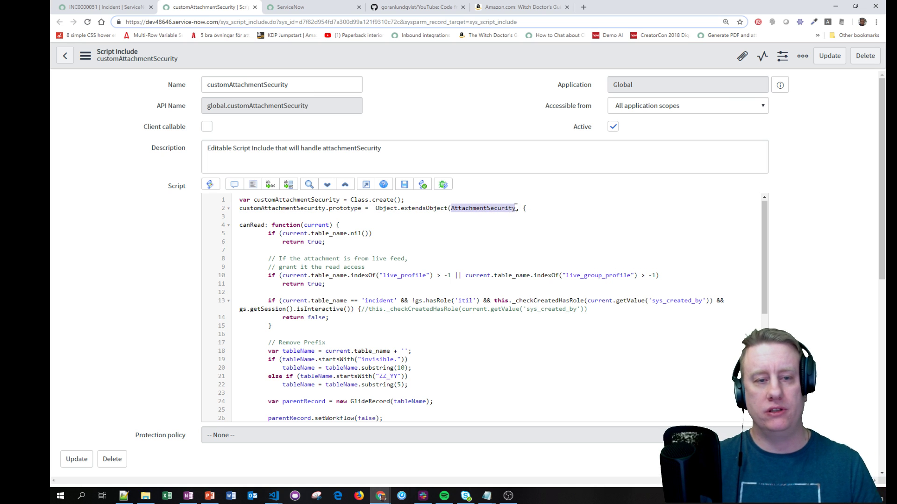
# Reopen the sys_attachment read access control from the recent history and examine the customAttachmentSecurity call in its script.
pyautogui.click(105, 7)
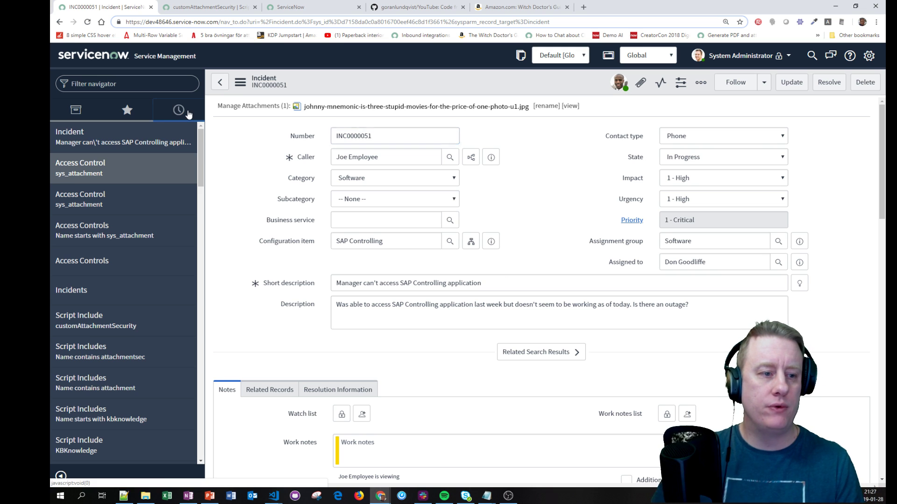
pyautogui.click(116, 161)
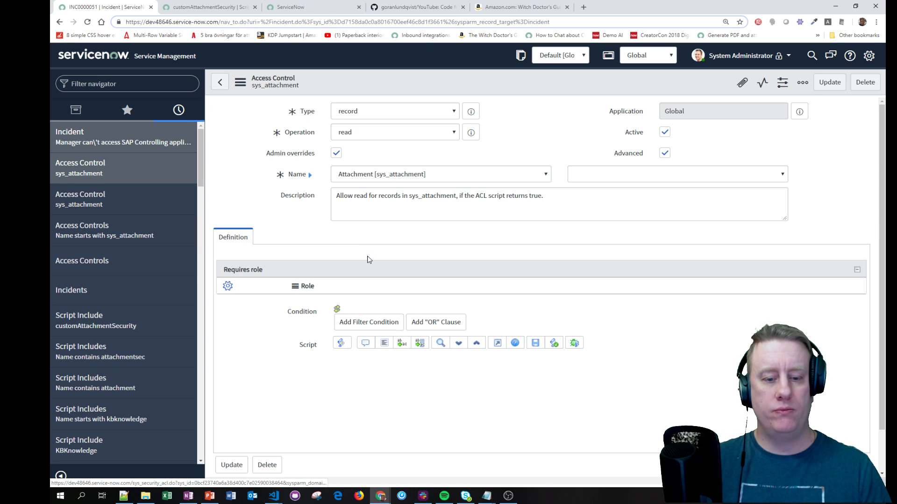
pyautogui.scroll(-2, 411, 421)
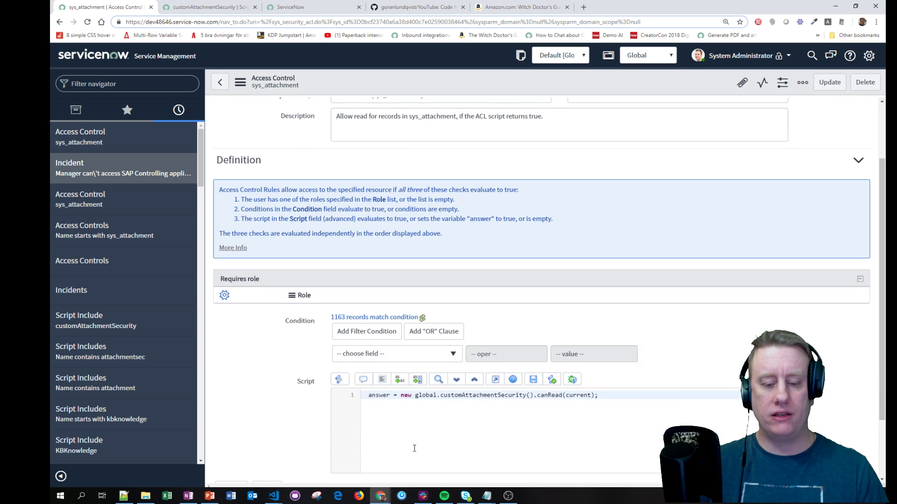
pyautogui.moveTo(439, 415); pyautogui.dragTo(530, 415)
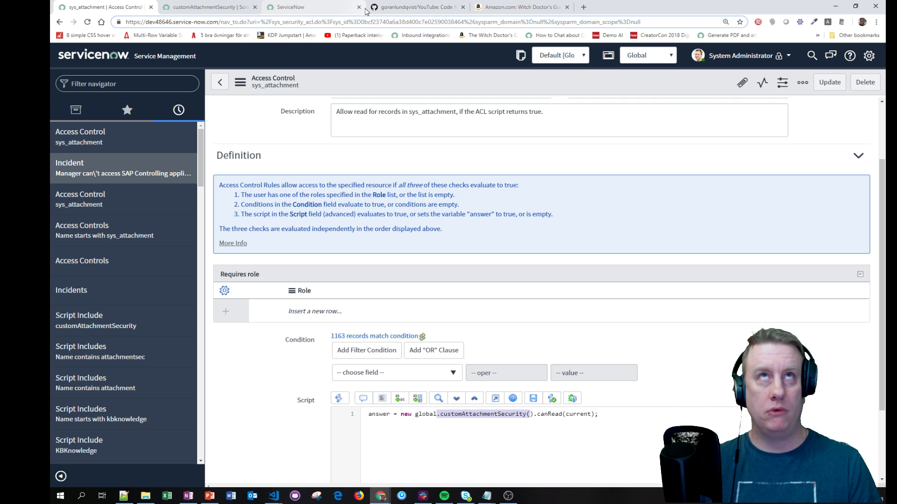
# View the GitHub repository YouTube with the video code, and go to the open Amazon book page.
pyautogui.click(415, 10)
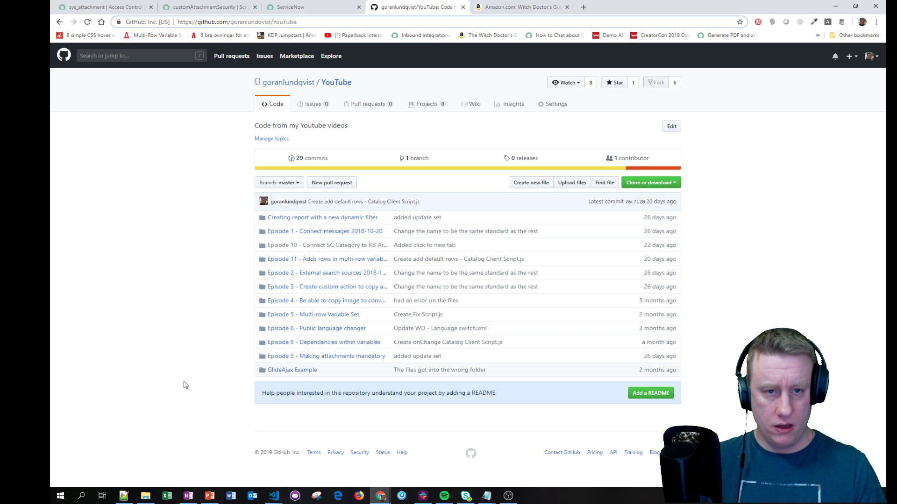
pyautogui.click(502, 7)
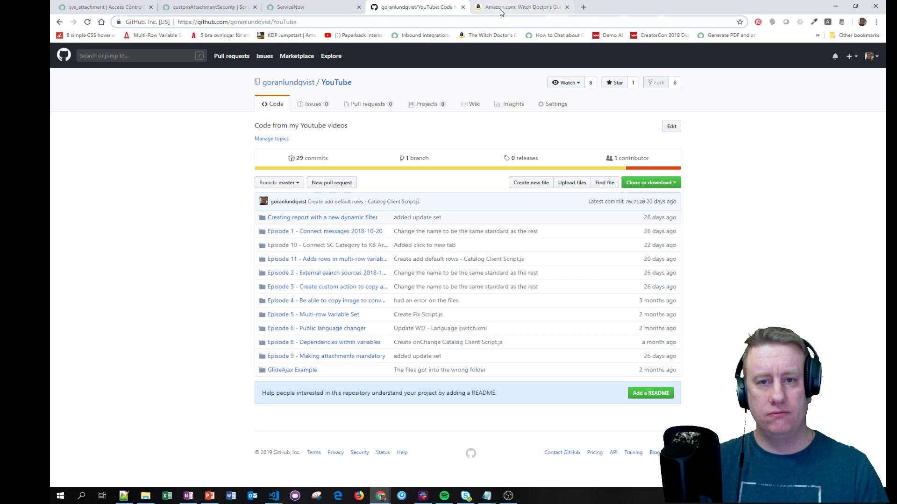